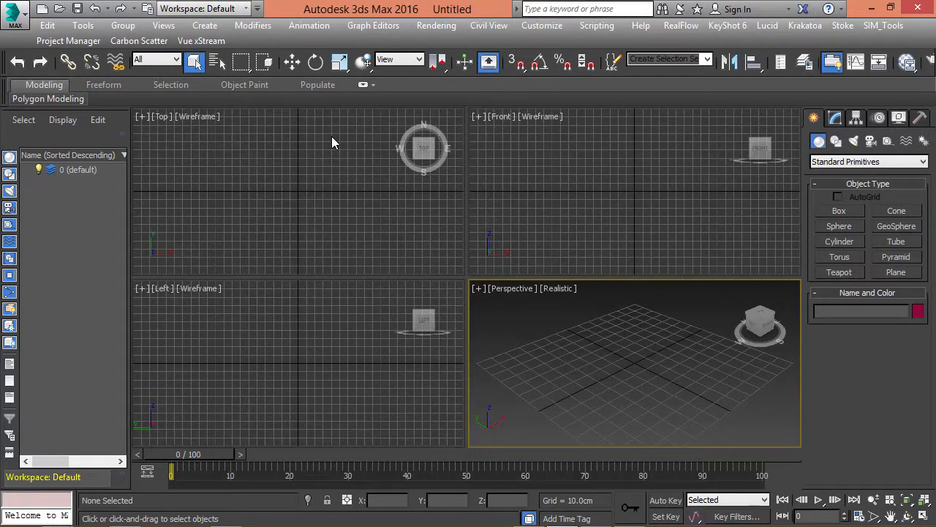
# Open the recent file Bola_01_MD_01.max and maximize the Perspective viewport
pyautogui.click(15, 18)
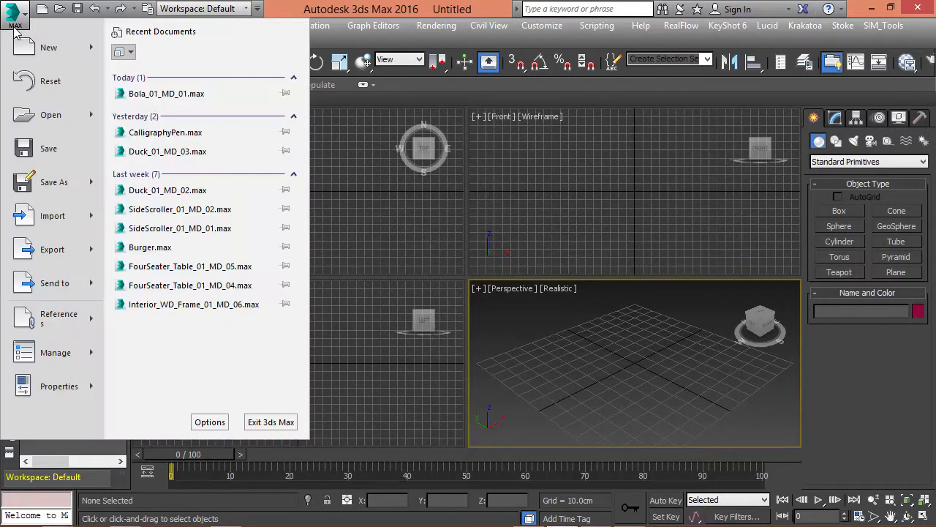
pyautogui.click(201, 95)
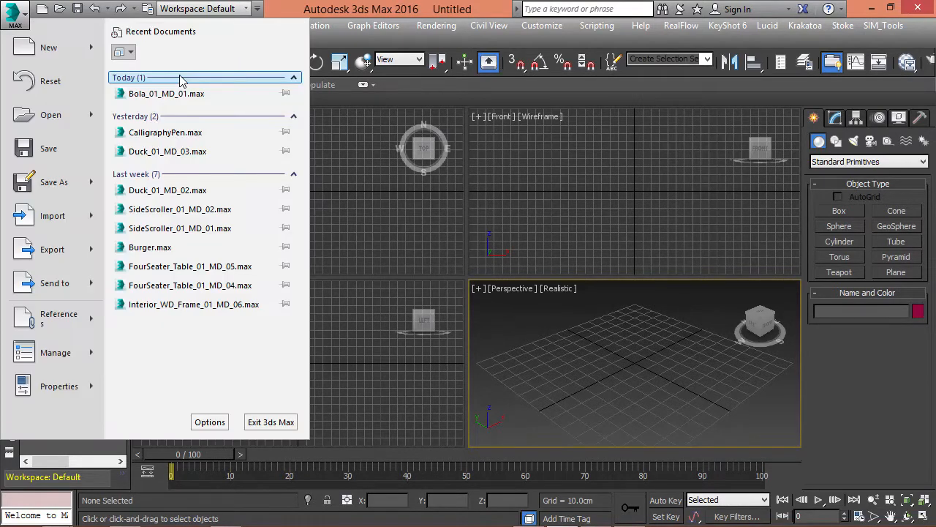
pyautogui.click(187, 92)
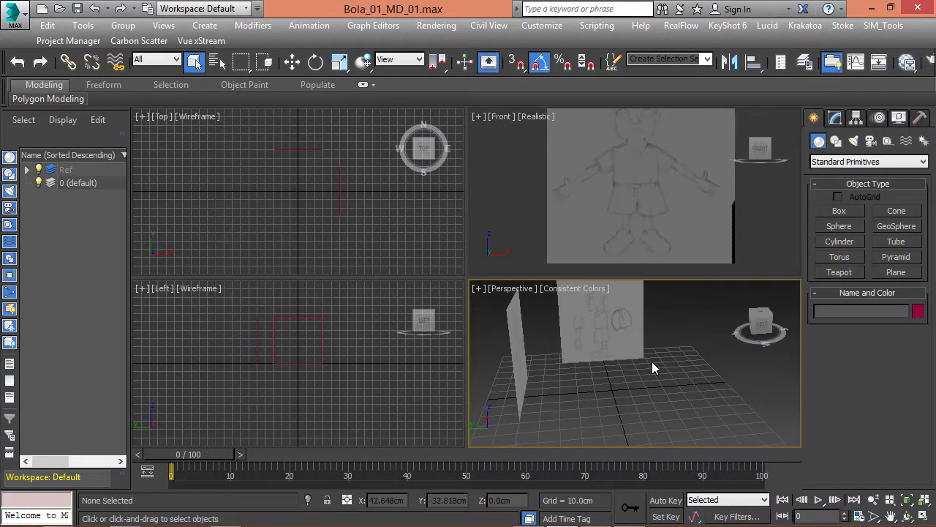
pyautogui.hotkey('alt', 'w')
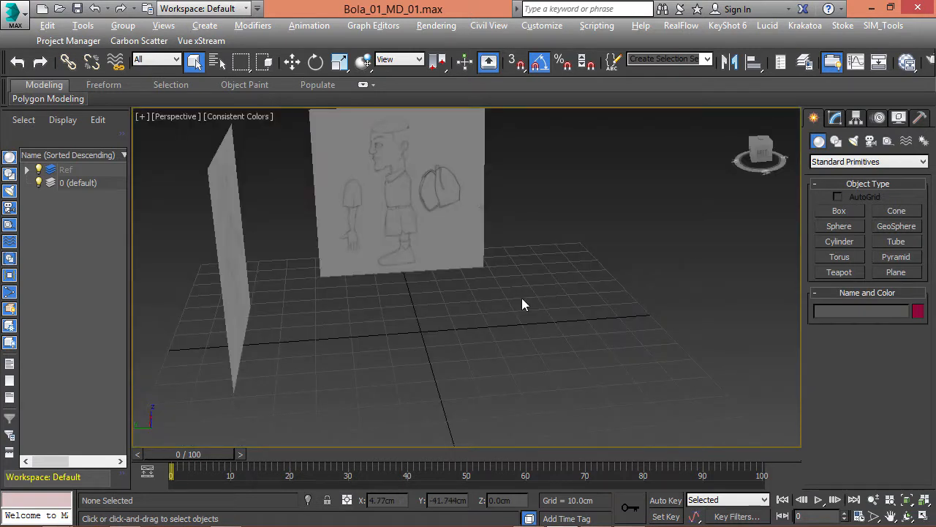
# Examine the front and side character reference planes in the Perspective view
pyautogui.moveTo(523, 298); pyautogui.dragTo(447, 286, button='middle')
pyautogui.scroll(5, 447, 286)
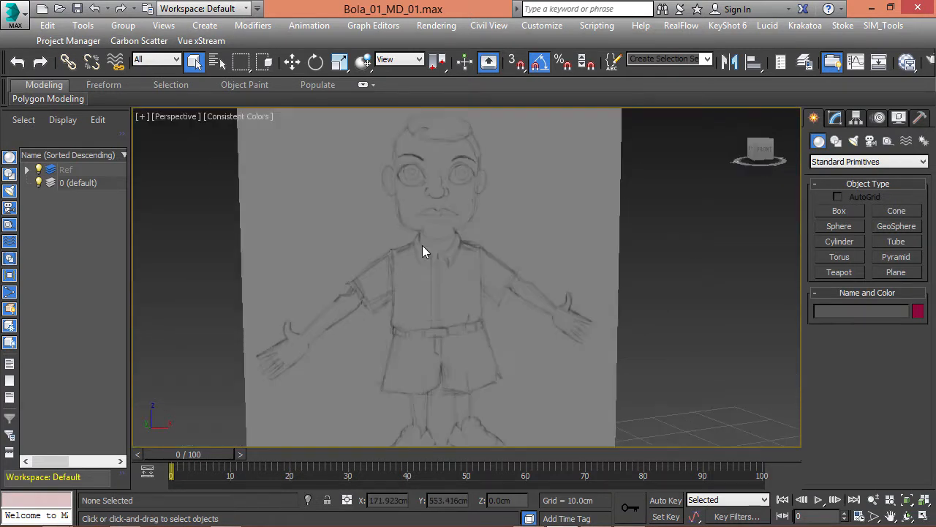
pyautogui.press('super')
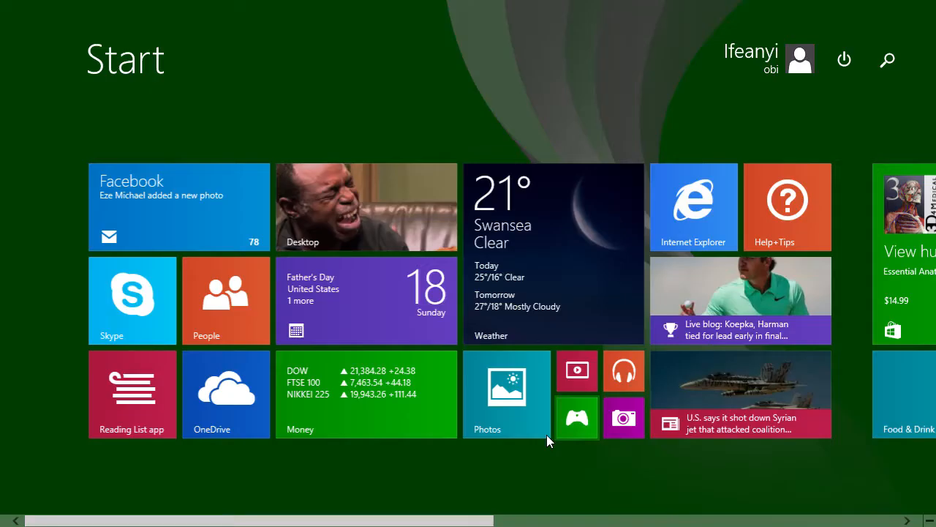
pyautogui.scroll(-5, 605, 230)
pyautogui.press('super')
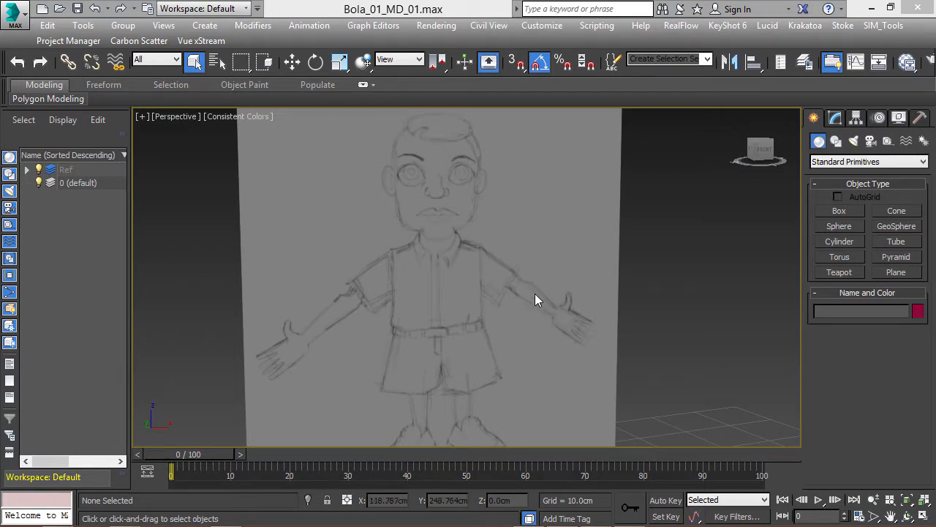
pyautogui.keyDown('alt'); pyautogui.moveTo(639, 293); pyautogui.dragTo(261, 230, button='middle'); pyautogui.keyUp('alt')
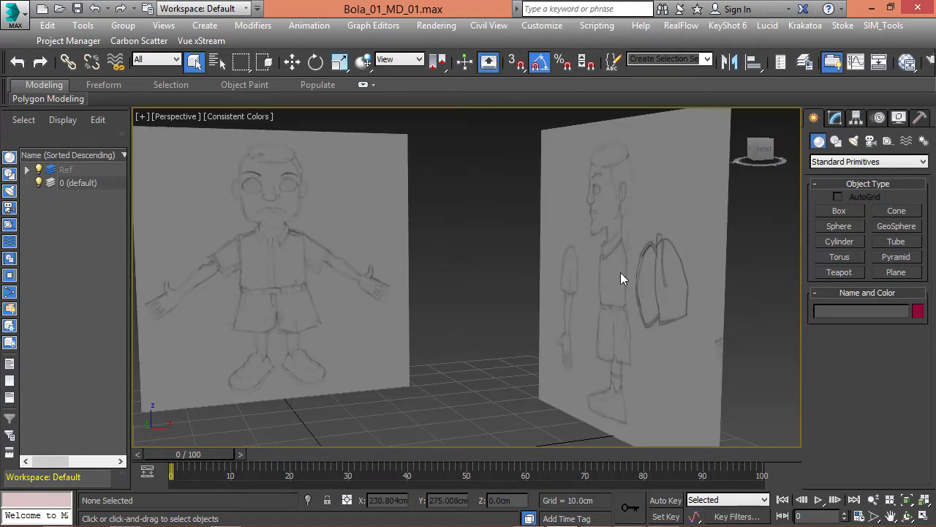
pyautogui.keyDown('alt'); pyautogui.moveTo(621, 272); pyautogui.dragTo(174, 204, button='middle'); pyautogui.keyUp('alt')
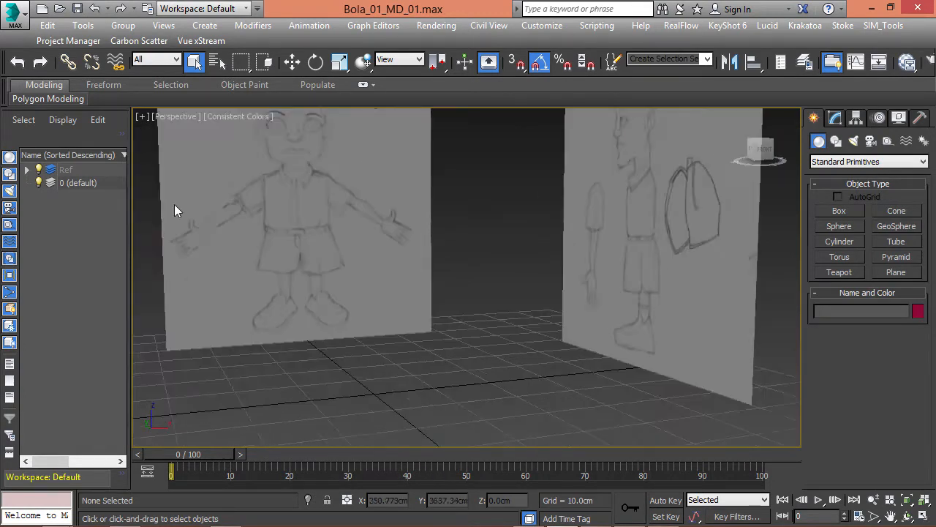
# Hide the Ref layer and make the 0 (default) layer the active one for new objects
pyautogui.click(39, 170)
pyautogui.scroll(-3, 563, 246)
pyautogui.keyDown('alt'); pyautogui.moveTo(562, 246); pyautogui.dragTo(541, 252, button='middle'); pyautogui.keyUp('alt')
pyautogui.click(894, 271)
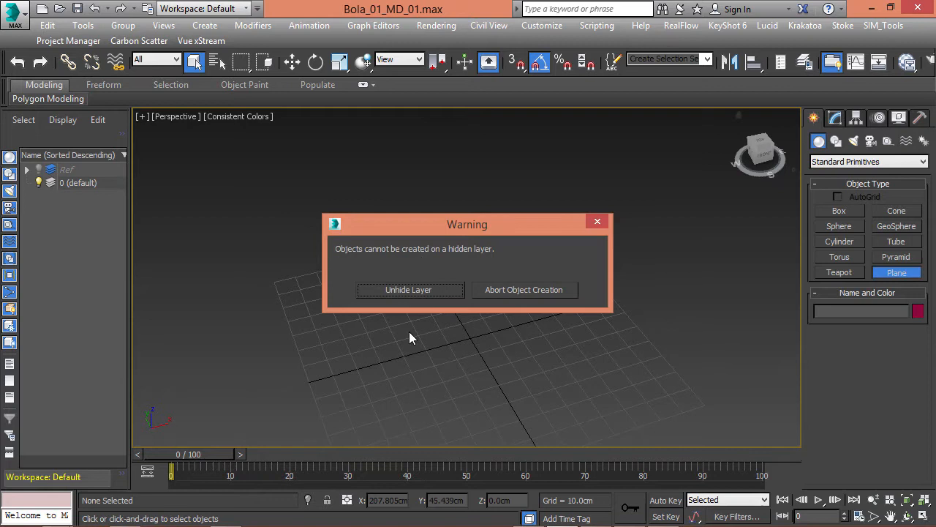
pyautogui.click(598, 222)
pyautogui.click(51, 183)
# Create a plane on the ground grid, about 102 cm long and 81 cm wide
pyautogui.click(879, 271)
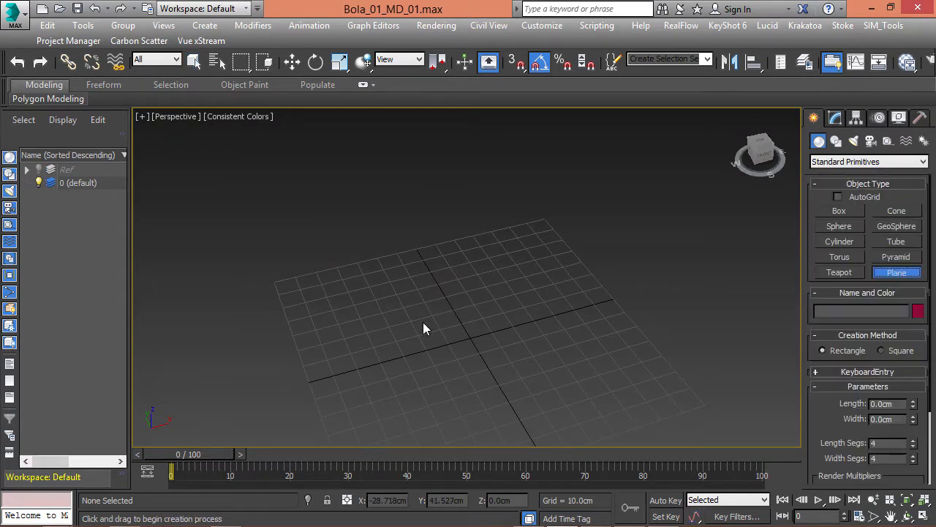
pyautogui.moveTo(376, 297); pyautogui.dragTo(641, 398)
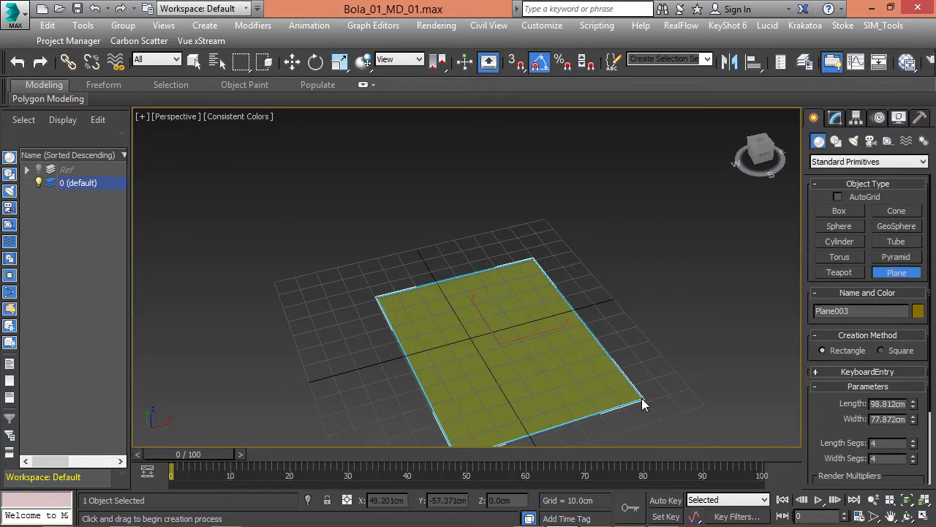
pyautogui.rightClick(642, 397)
# Set the new plane's length and width to 100 cm each
pyautogui.click(835, 118)
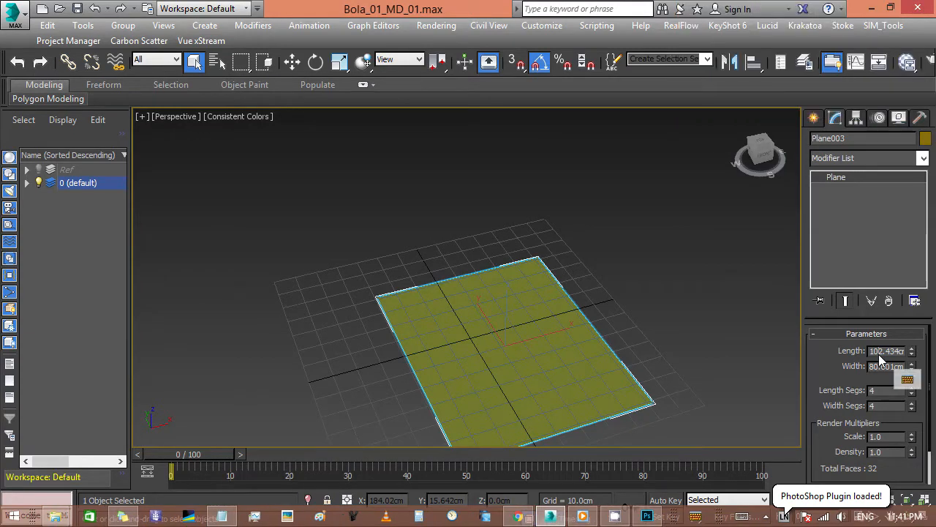
pyautogui.click(881, 351)
pyautogui.write('100')
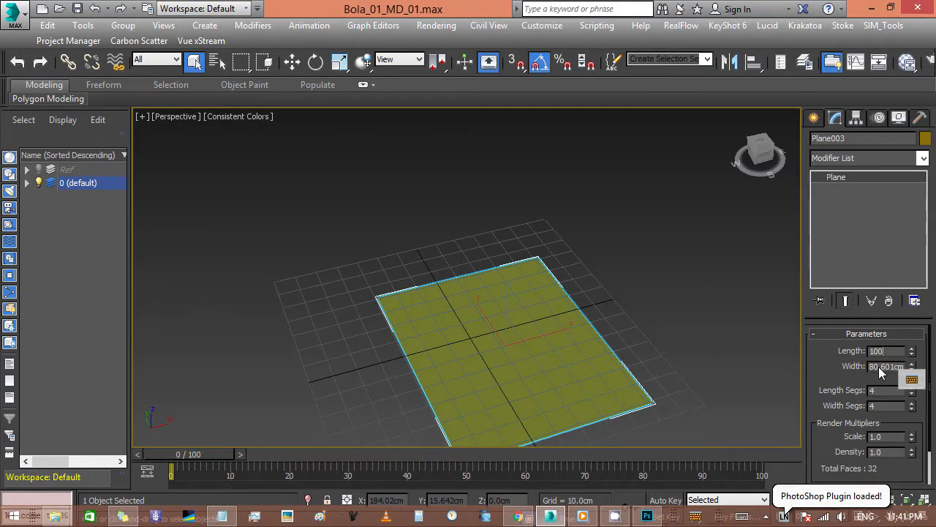
pyautogui.click(878, 367)
pyautogui.write('10')
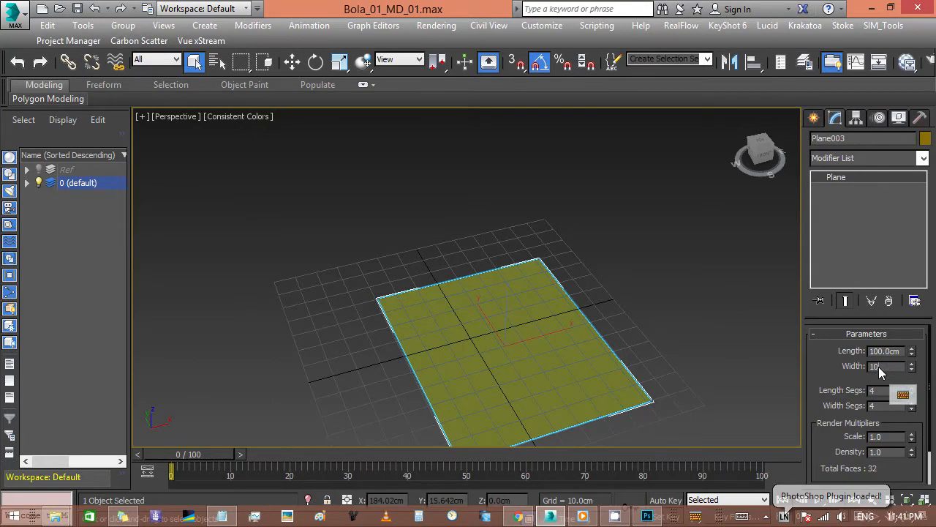
pyautogui.write('0')
pyautogui.press('Return')
# Check that Map #1 uses BolaFront.jpg in the Slate Material Editor and assign its connected Material #25 to the new plane
pyautogui.moveTo(531, 291); pyautogui.dragTo(552, 257, button='middle')
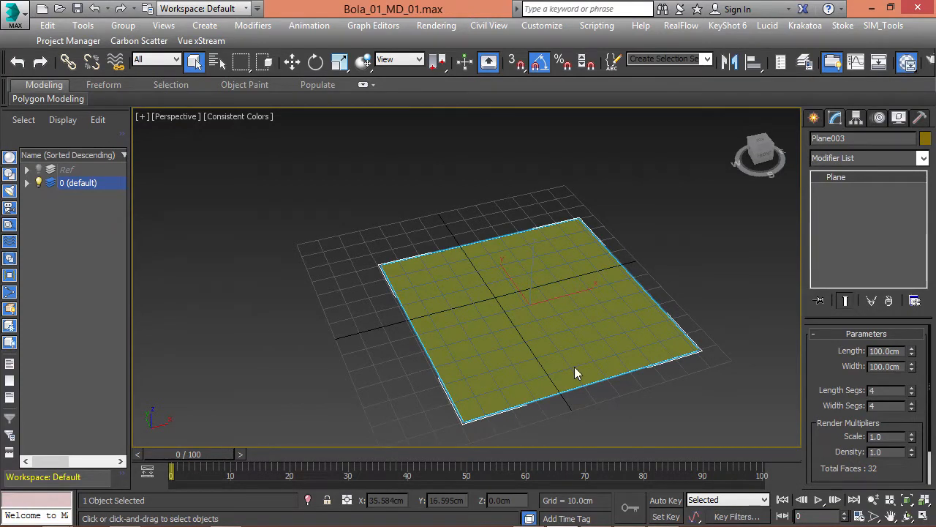
pyautogui.press('m')
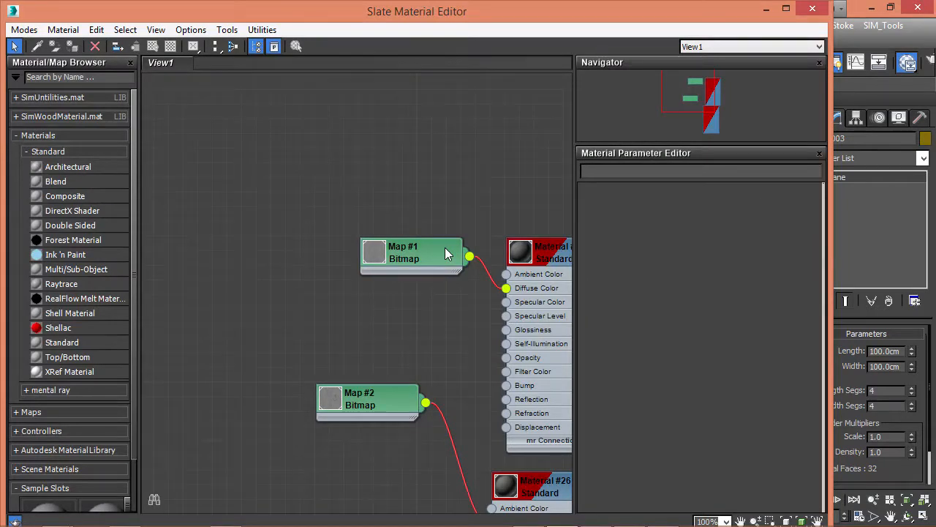
pyautogui.moveTo(524, 221); pyautogui.dragTo(340, 221, button='middle')
pyautogui.scroll(-1, 340, 222)
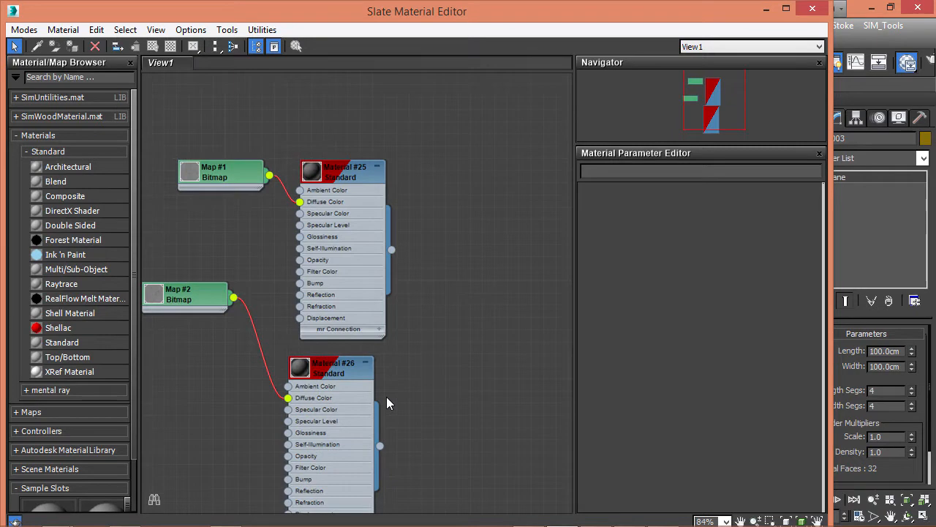
pyautogui.moveTo(386, 396); pyautogui.dragTo(431, 275, button='middle')
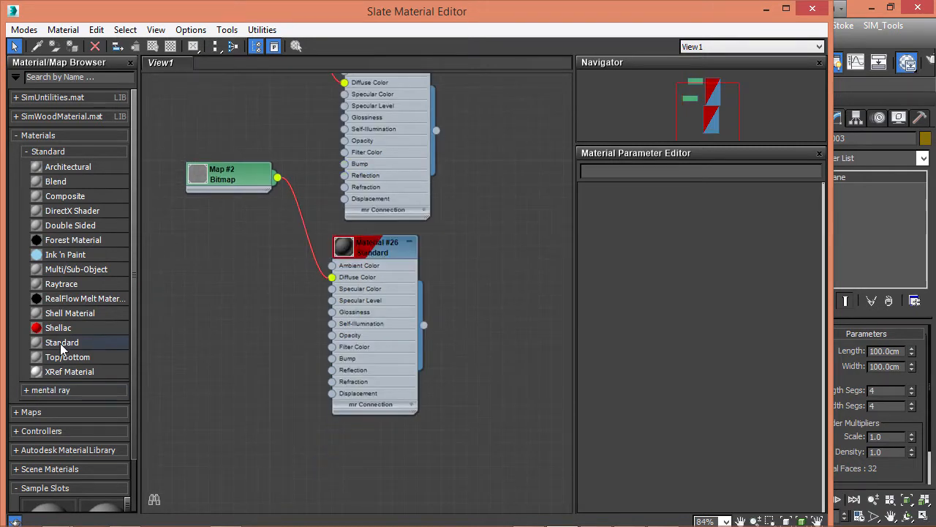
pyautogui.moveTo(244, 140); pyautogui.dragTo(283, 292, button='middle')
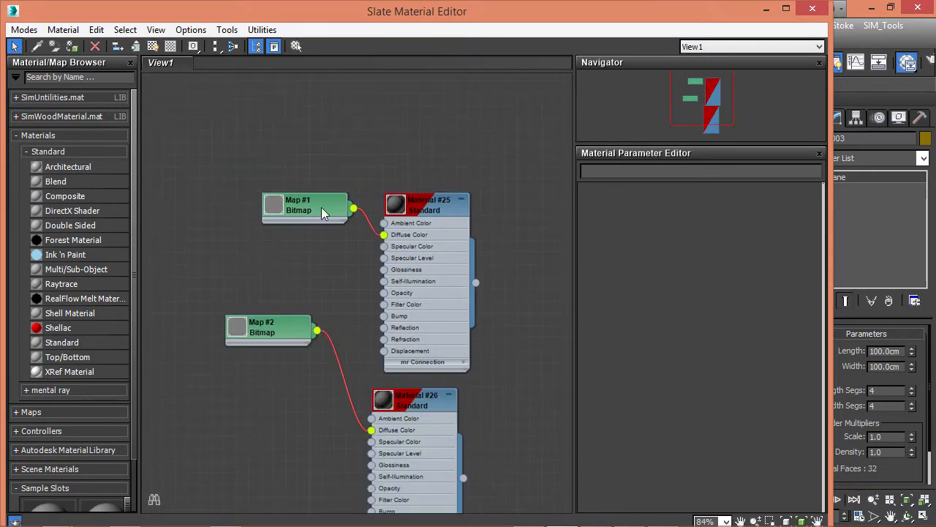
pyautogui.doubleClick(321, 210)
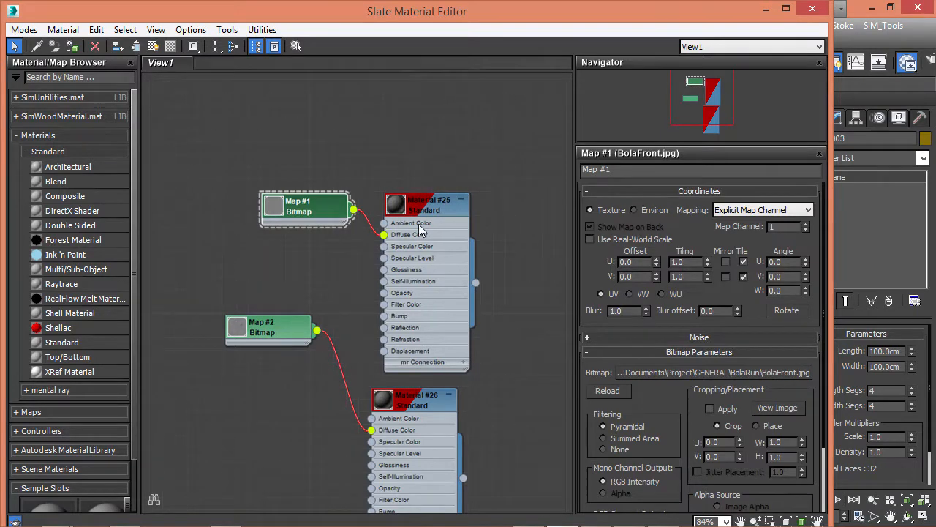
pyautogui.moveTo(593, 16); pyautogui.dragTo(205, 57)
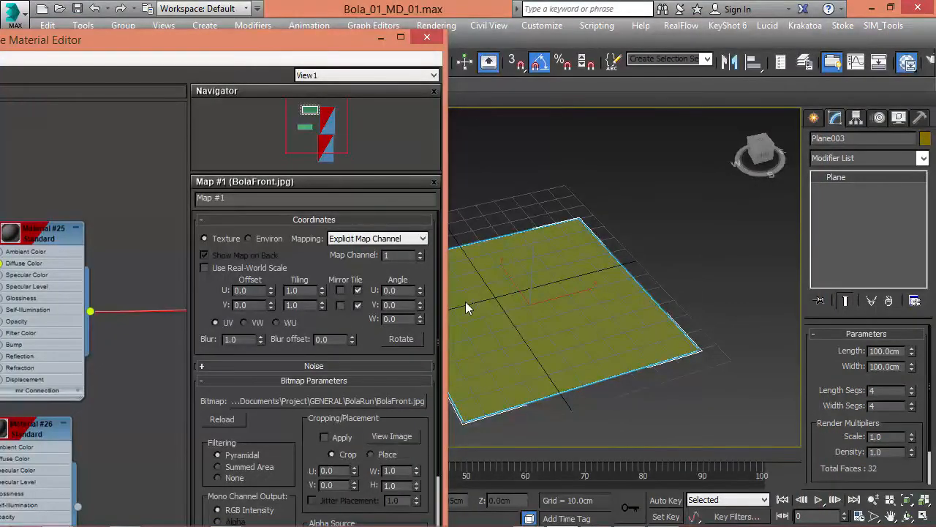
pyautogui.moveTo(465, 301); pyautogui.dragTo(465, 301)
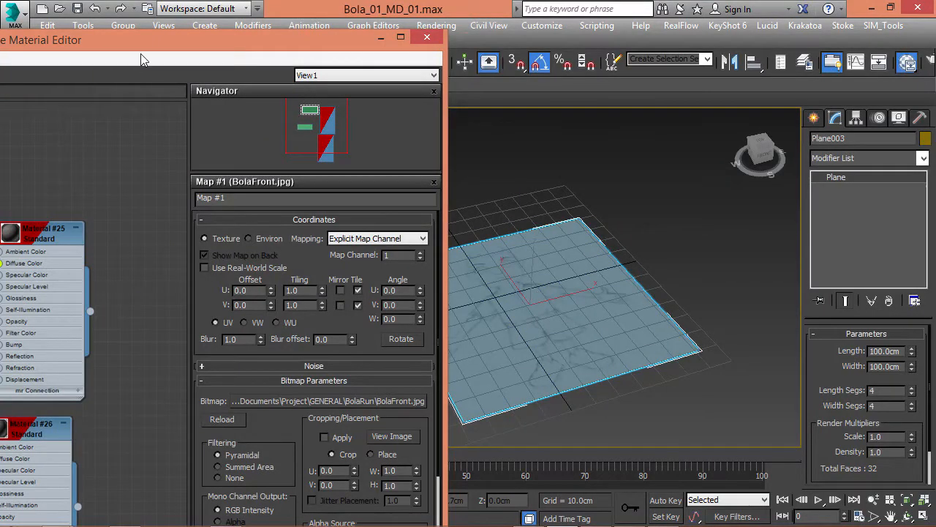
# Turn on viewport display for the BolaFront.jpg map and minimize the Slate Material Editor
pyautogui.moveTo(142, 60); pyautogui.dragTo(88, 61)
pyautogui.moveTo(314, 45); pyautogui.dragTo(881, 59)
pyautogui.click(279, 88)
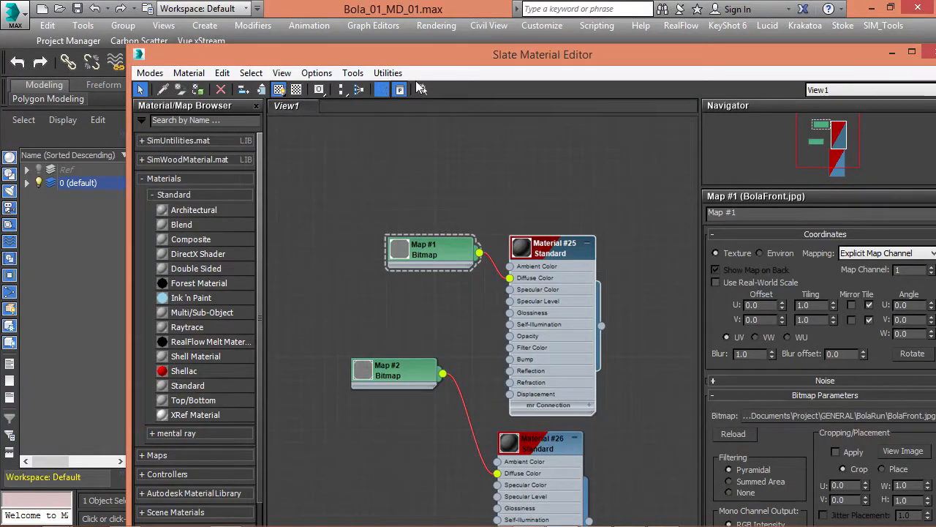
pyautogui.click(894, 53)
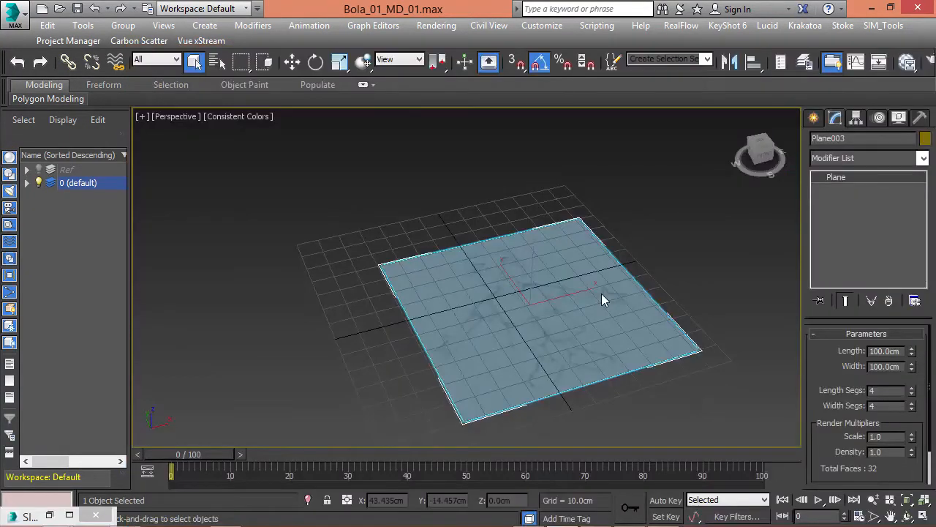
# Reset the plane's X and Y position to 0 and rotate it about its X axis to stand upright
pyautogui.press('w')
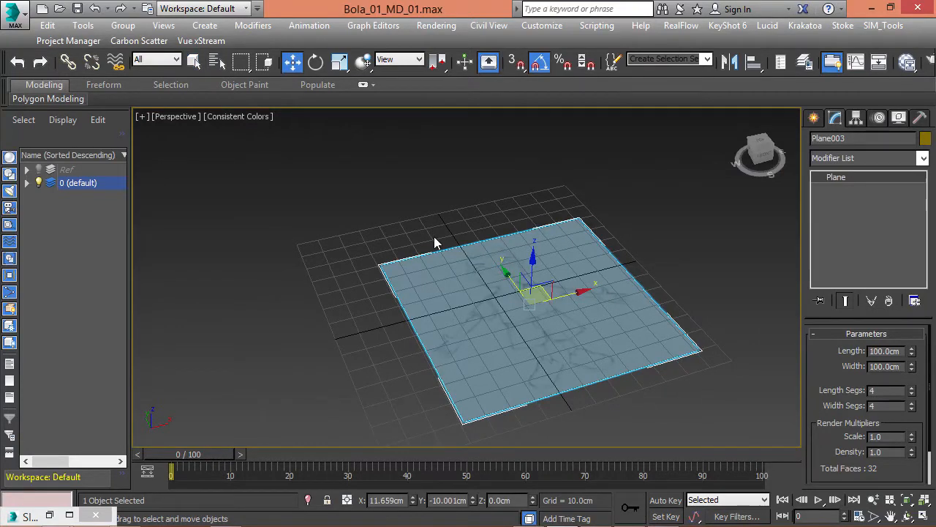
pyautogui.rightClick(472, 501)
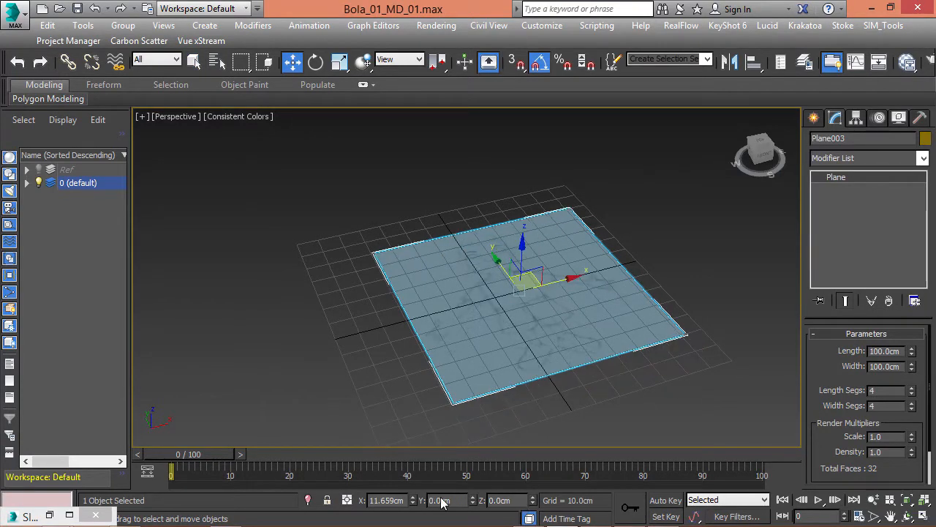
pyautogui.rightClick(413, 500)
pyautogui.press('e')
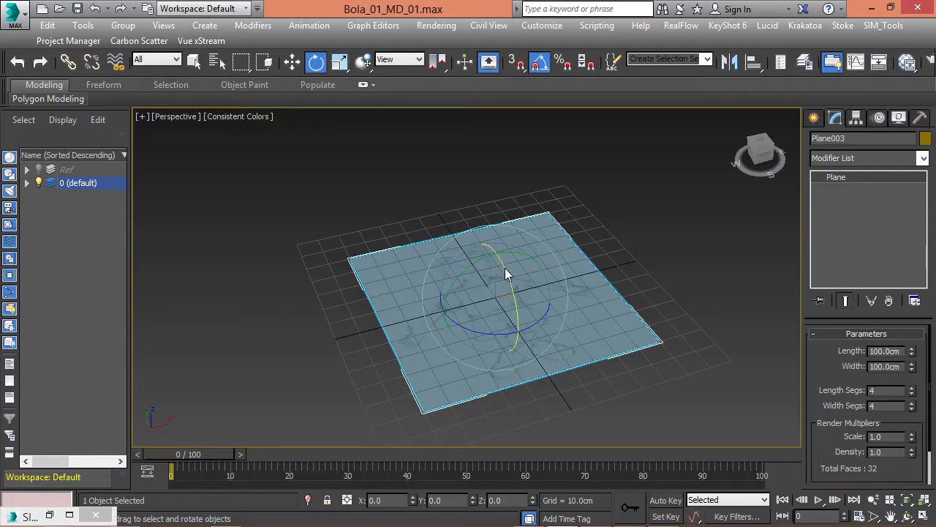
pyautogui.moveTo(504, 268); pyautogui.dragTo(527, 326)
# Move the upright plane back along the Y axis and set its Y position to 50 cm
pyautogui.press('w')
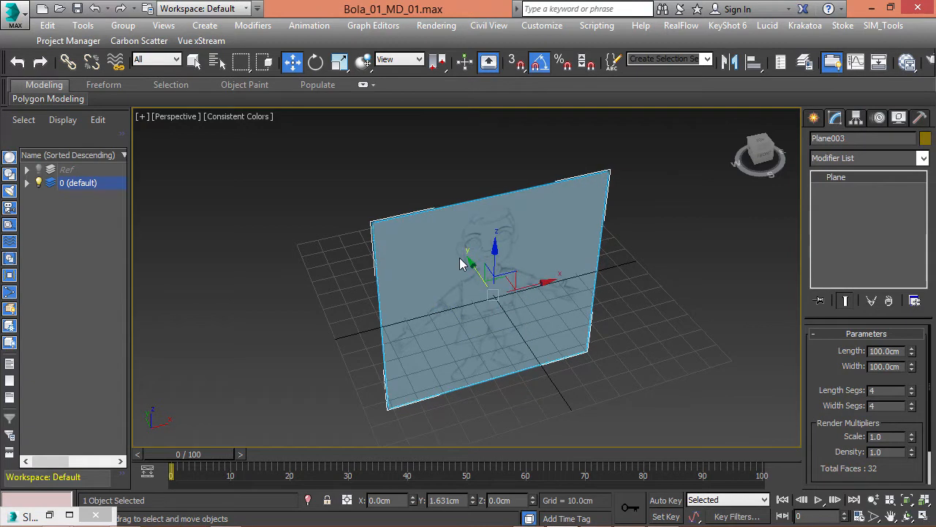
pyautogui.moveTo(459, 257); pyautogui.dragTo(435, 191)
pyautogui.moveTo(435, 190); pyautogui.dragTo(439, 237, button='middle')
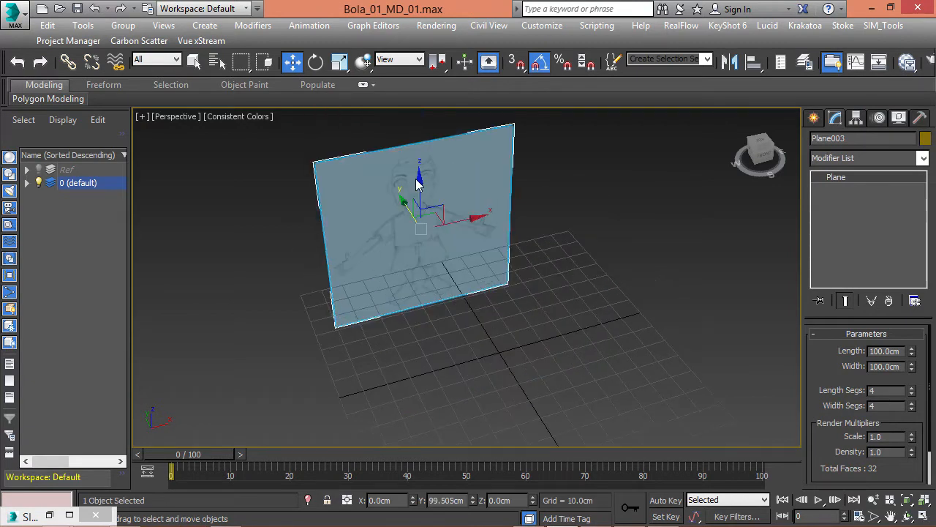
pyautogui.doubleClick(443, 502)
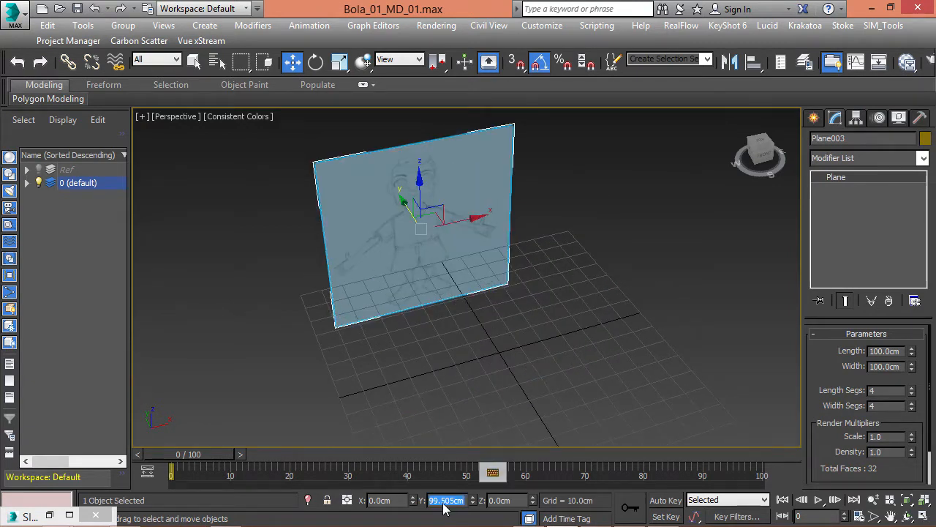
pyautogui.write('50')
pyautogui.press('Return')
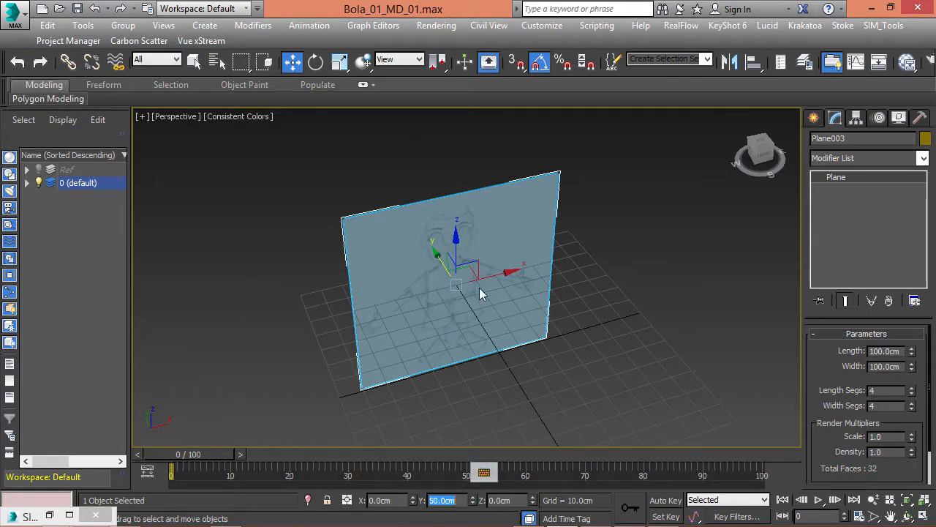
# Set the upright plane's Y position to 100 cm
pyautogui.keyDown('alt'); pyautogui.moveTo(479, 288); pyautogui.dragTo(596, 276, button='middle'); pyautogui.keyUp('alt')
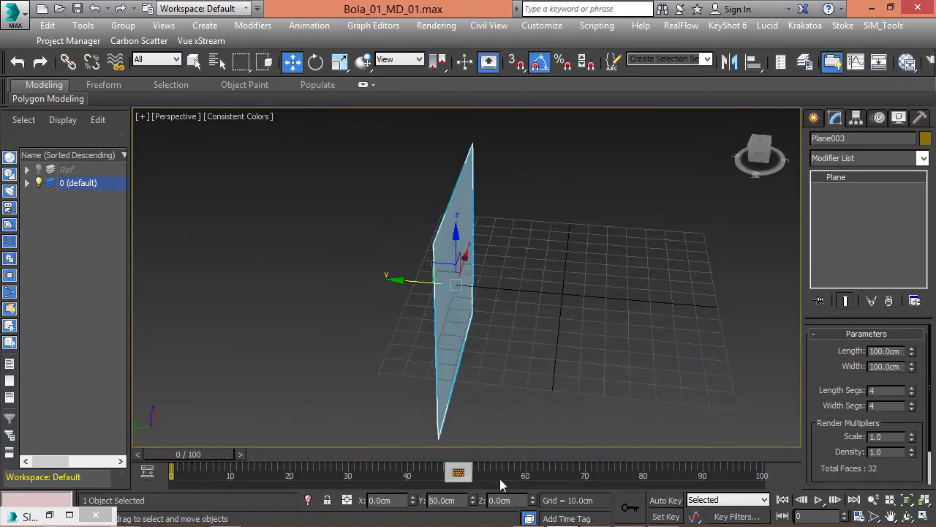
pyautogui.doubleClick(442, 501)
pyautogui.write('100')
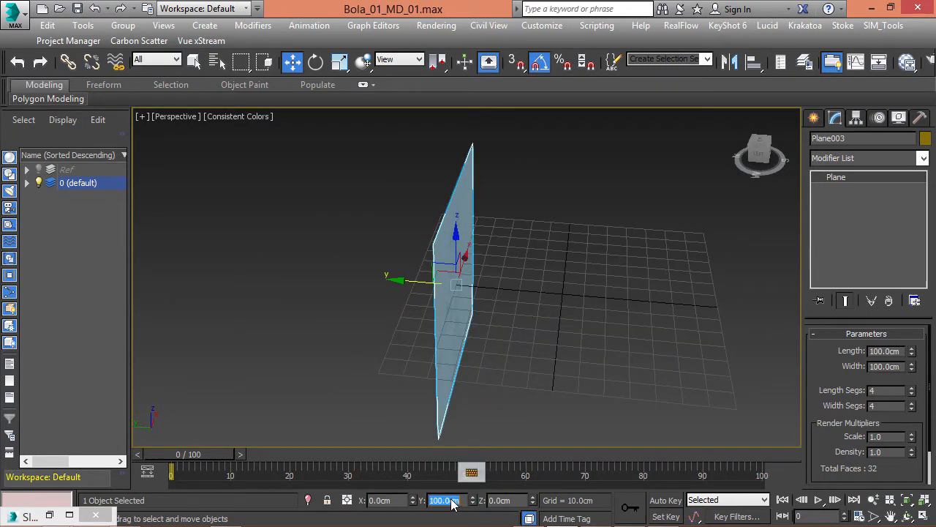
pyautogui.press('Return')
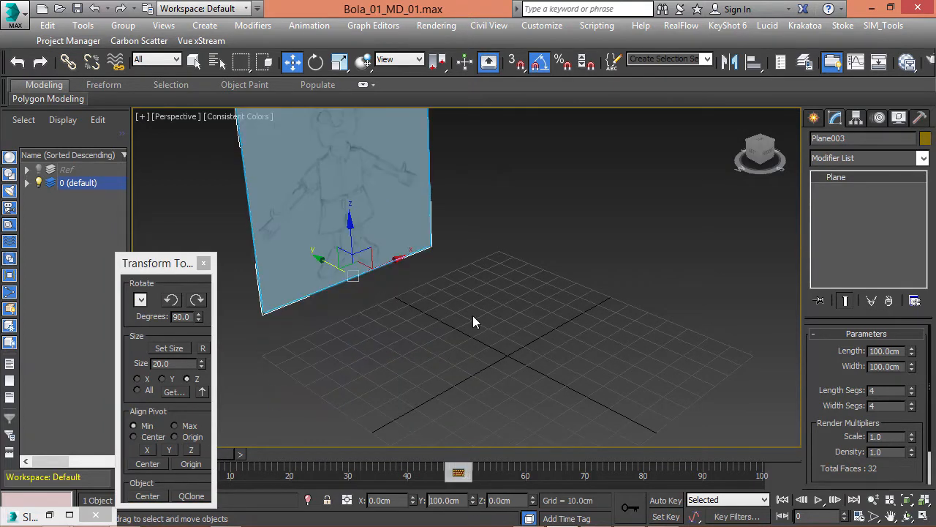
# Clone the front-view plane along the X axis to about 147 cm
pyautogui.keyDown('alt'); pyautogui.moveTo(473, 317); pyautogui.dragTo(447, 166, button='middle'); pyautogui.keyUp('alt')
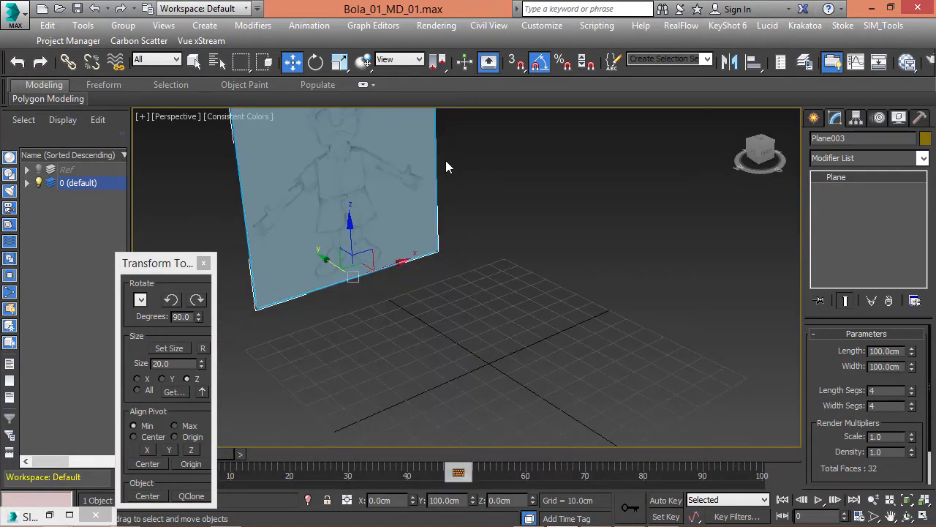
pyautogui.keyDown('shift'); pyautogui.moveTo(370, 272); pyautogui.dragTo(567, 233); pyautogui.keyUp('shift')
pyautogui.click(493, 336)
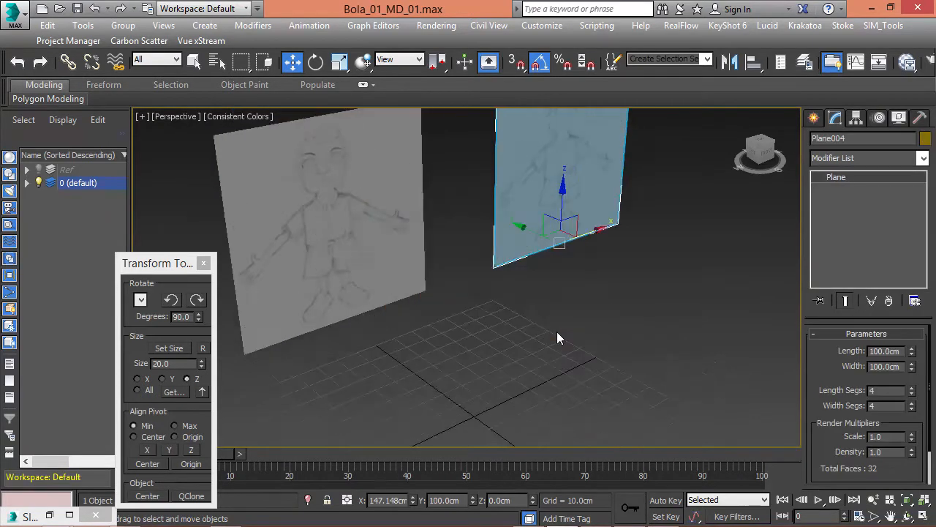
# Assign the side-sketch Material #26 to the cloned plane and minimize the Slate Material Editor
pyautogui.press('m')
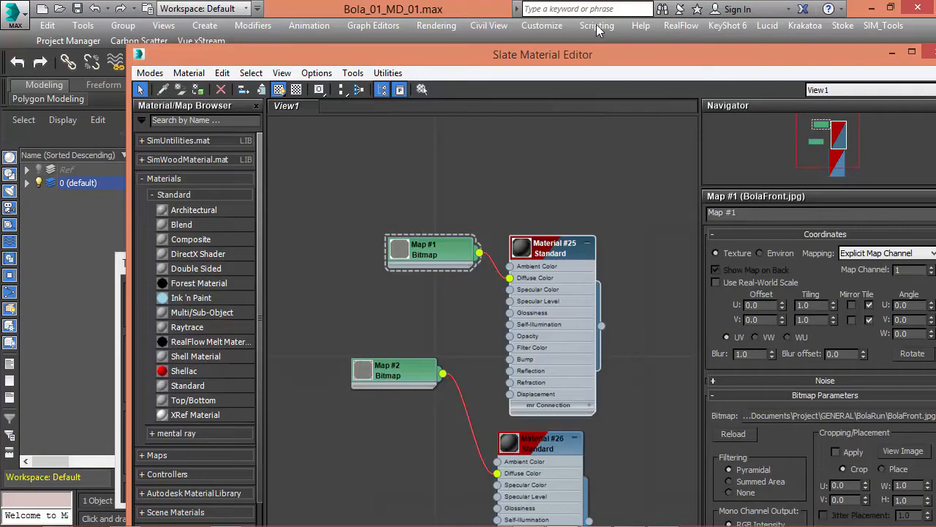
pyautogui.moveTo(596, 54); pyautogui.dragTo(127, 12)
pyautogui.moveTo(120, 479); pyautogui.dragTo(559, 211)
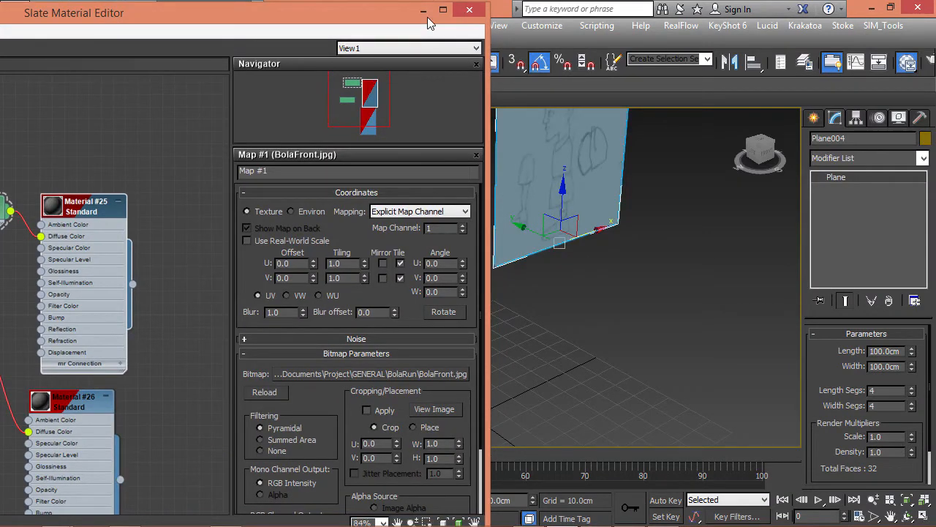
pyautogui.click(423, 11)
# Rotate the side-view plane -90 degrees about Z and reset its X and Y position to 0
pyautogui.press('e')
pyautogui.moveTo(560, 264); pyautogui.dragTo(494, 263)
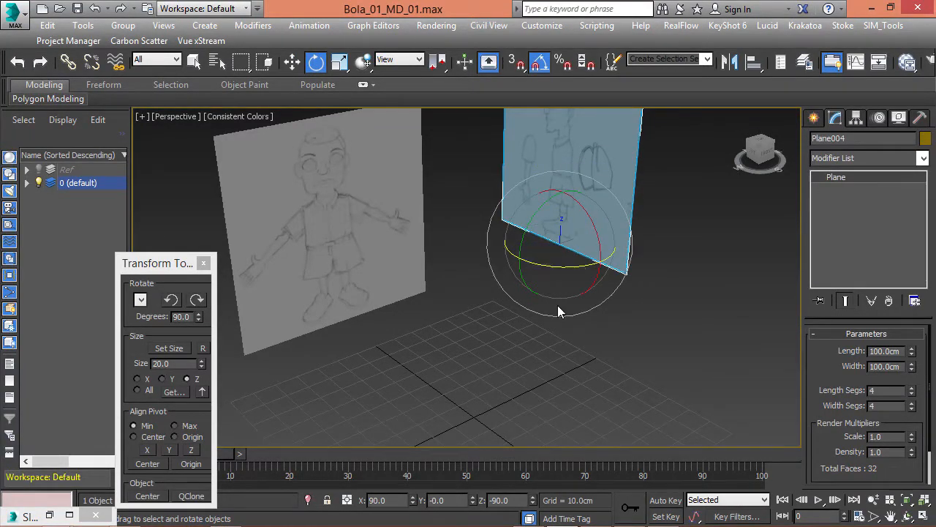
pyautogui.press('w')
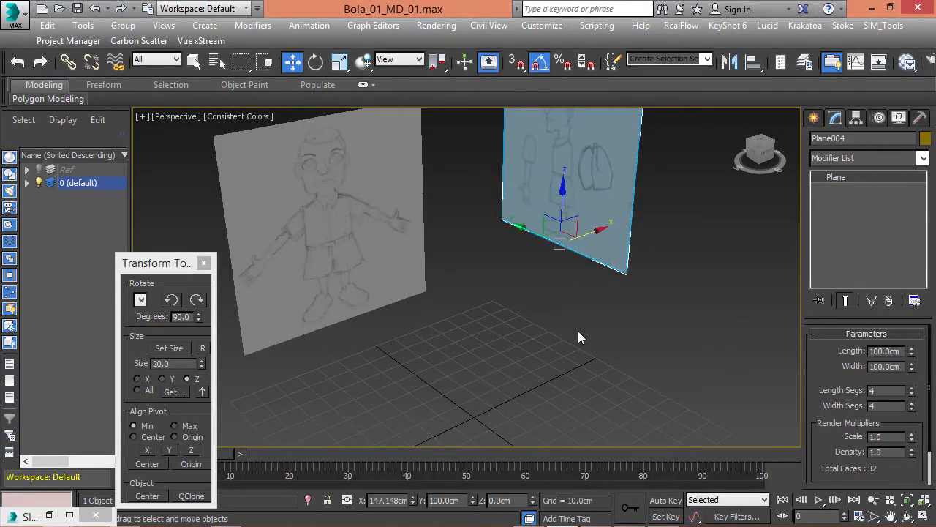
pyautogui.rightClick(414, 501)
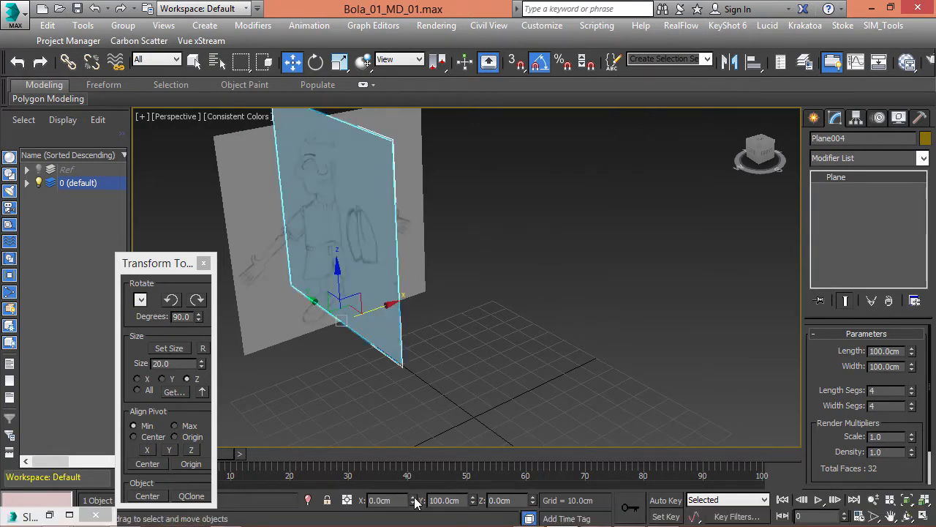
pyautogui.rightClick(473, 501)
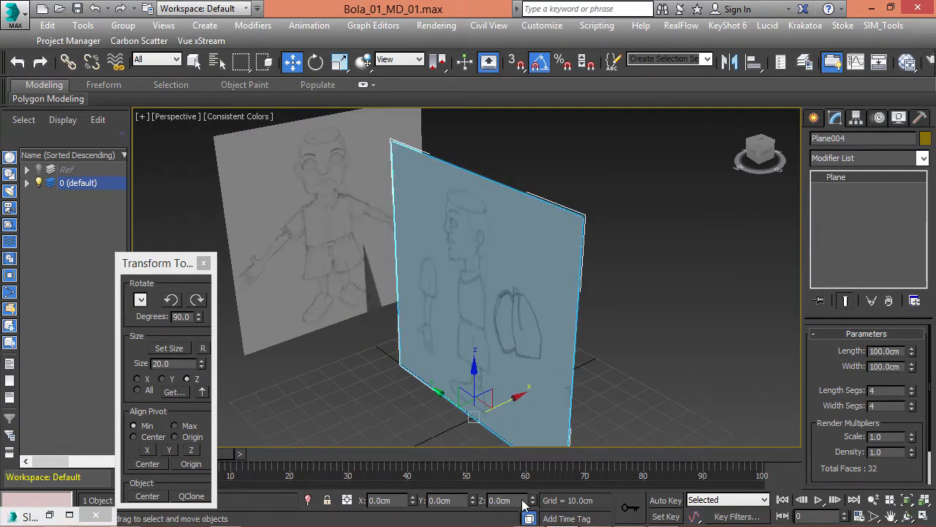
# Set the side-view plane's X position to 100 cm
pyautogui.moveTo(398, 501); pyautogui.dragTo(320, 498)
pyautogui.write('100')
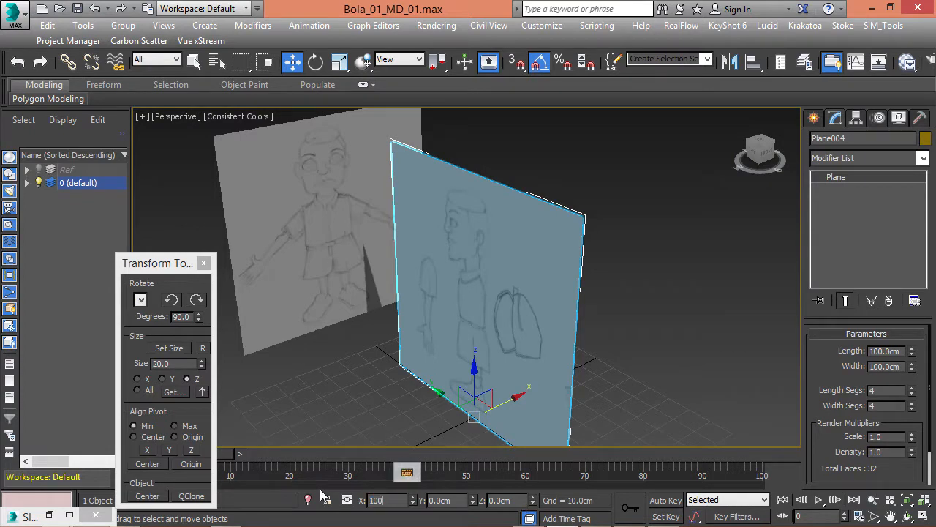
pyautogui.press('Return')
pyautogui.keyDown('alt'); pyautogui.moveTo(544, 352); pyautogui.dragTo(484, 214, button='middle'); pyautogui.keyUp('alt')
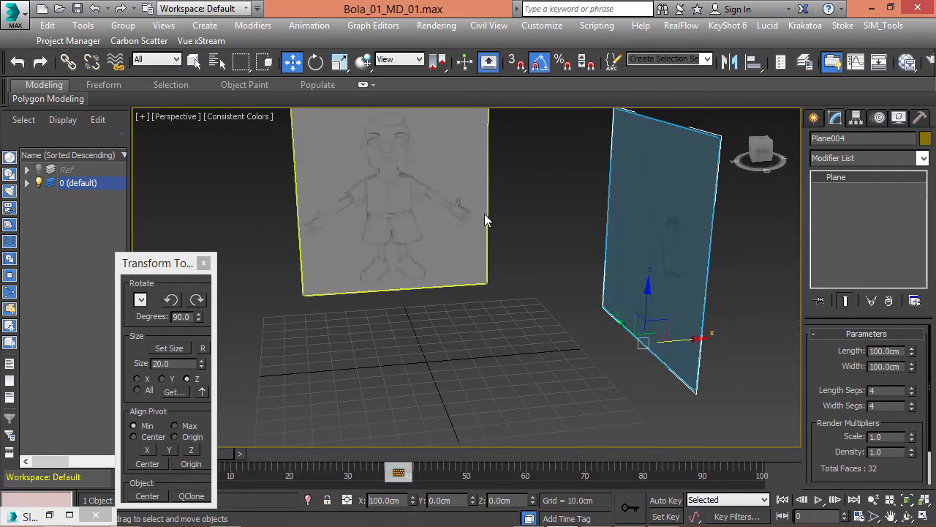
# Switch to the four-viewport layout with the whole front sketch in the Front view, and close the Transform Tools window
pyautogui.hotkey('alt', 'w')
pyautogui.scroll(-3, 567, 156)
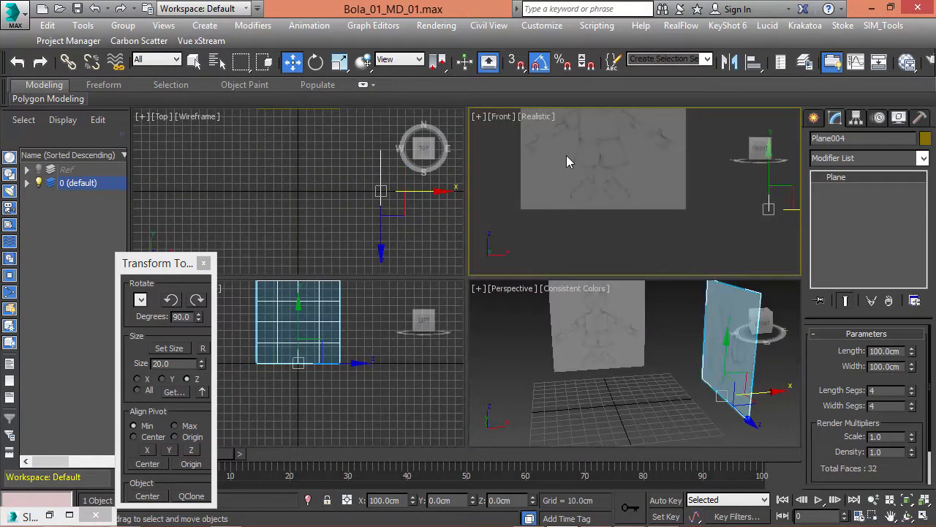
pyautogui.scroll(-2, 566, 155)
pyautogui.rightClick(344, 315)
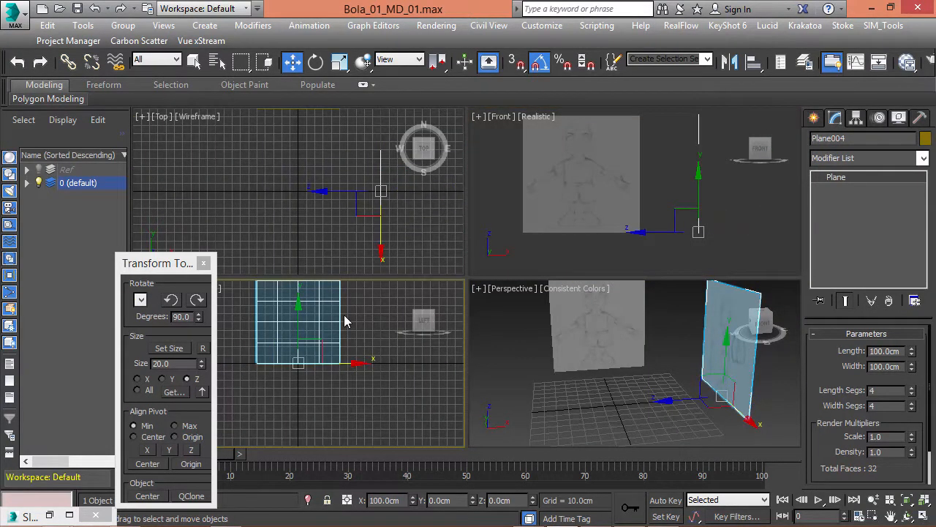
pyautogui.click(204, 263)
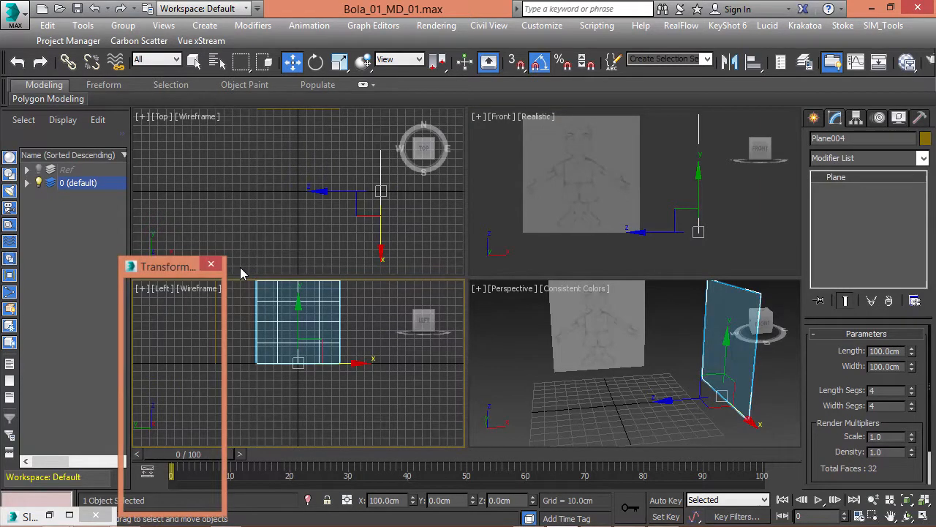
# Display the Left viewport in Realistic shading, maximize it on the side sketch and deselect the plane
pyautogui.press('F3')
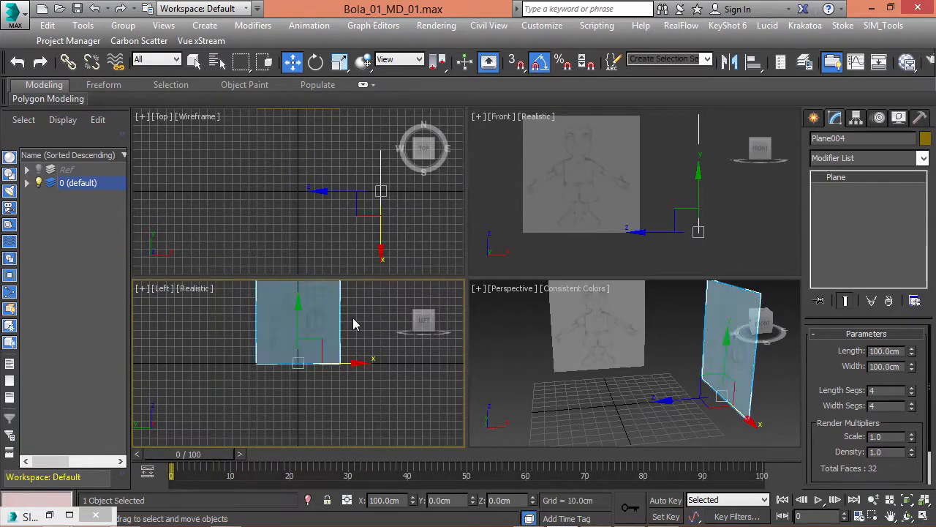
pyautogui.scroll(5, 321, 341)
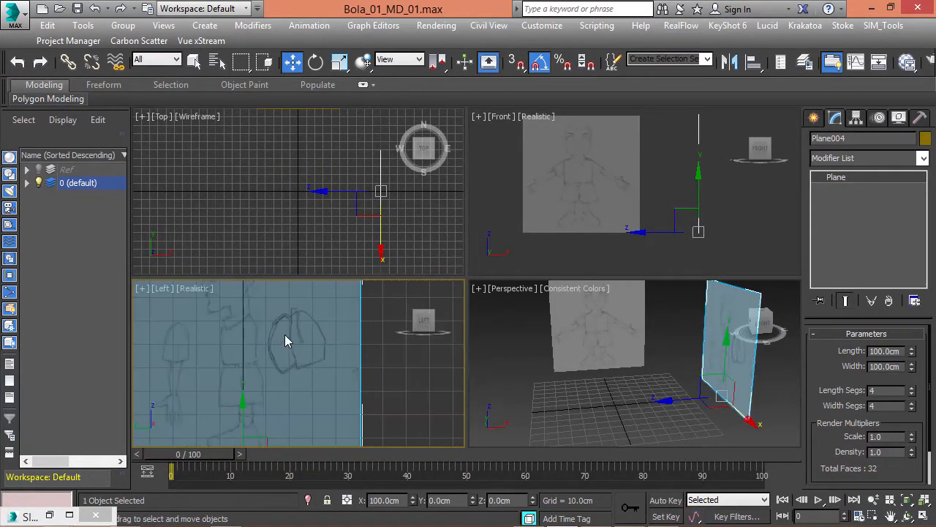
pyautogui.hotkey('alt', 'w')
pyautogui.scroll(-3, 649, 259)
pyautogui.click(647, 271)
# Create a box about 19.6 cm long and 13.7 cm wide over the torso of the side sketch in the Left view
pyautogui.click(813, 119)
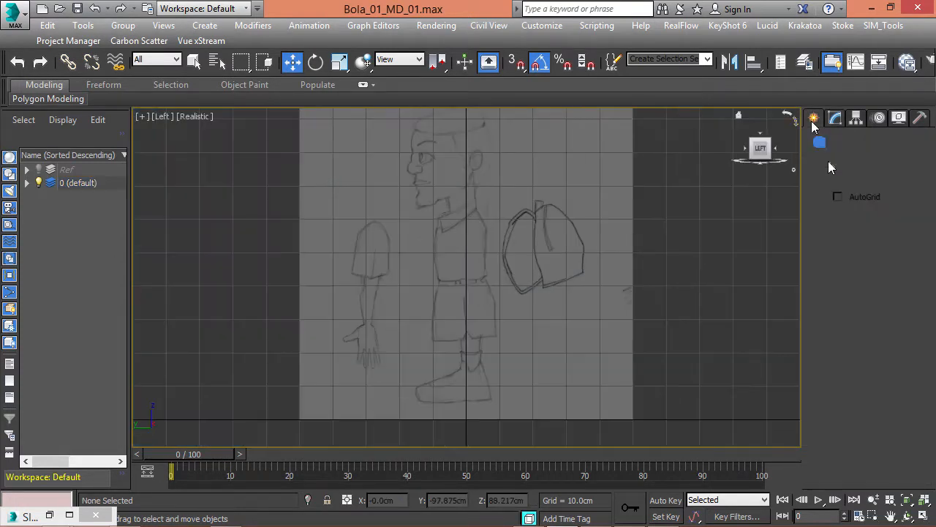
pyautogui.click(848, 212)
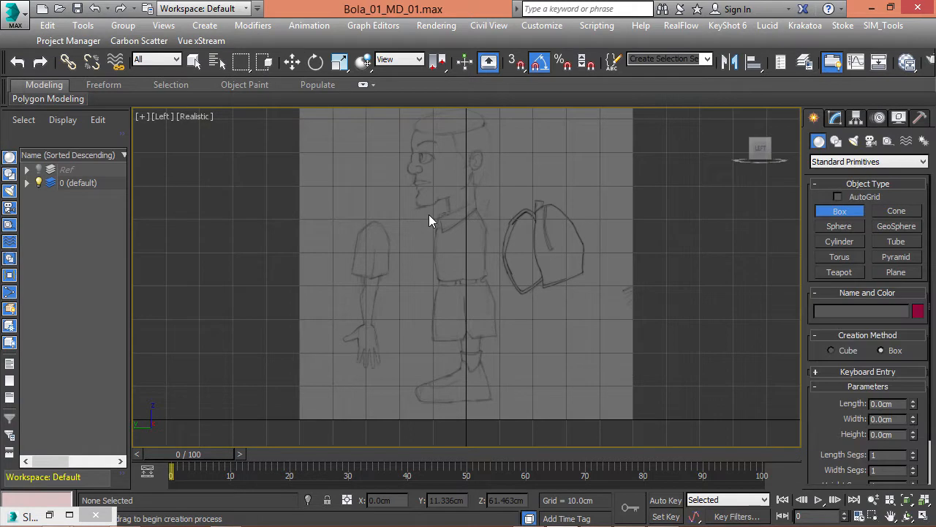
pyautogui.scroll(2, 429, 214)
pyautogui.scroll(2, 464, 231)
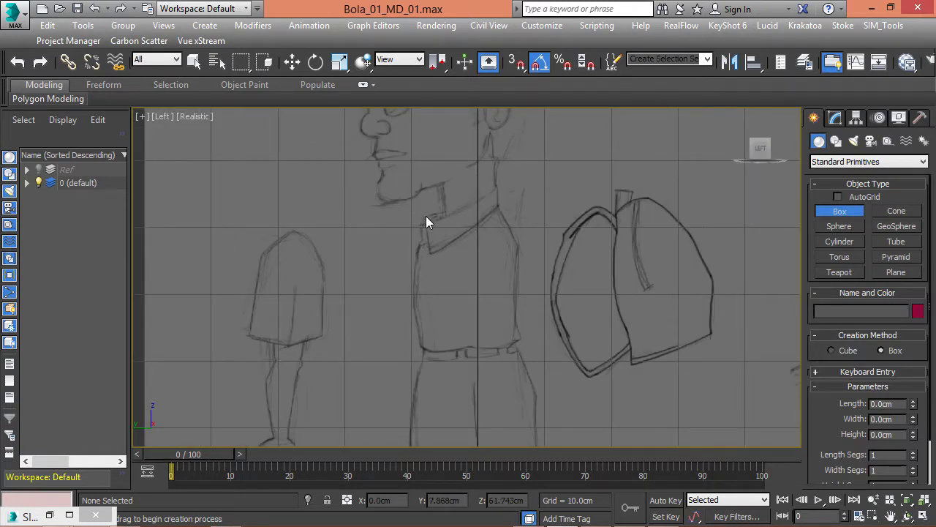
pyautogui.moveTo(426, 215); pyautogui.dragTo(519, 341)
pyautogui.moveTo(518, 341); pyautogui.dragTo(516, 347)
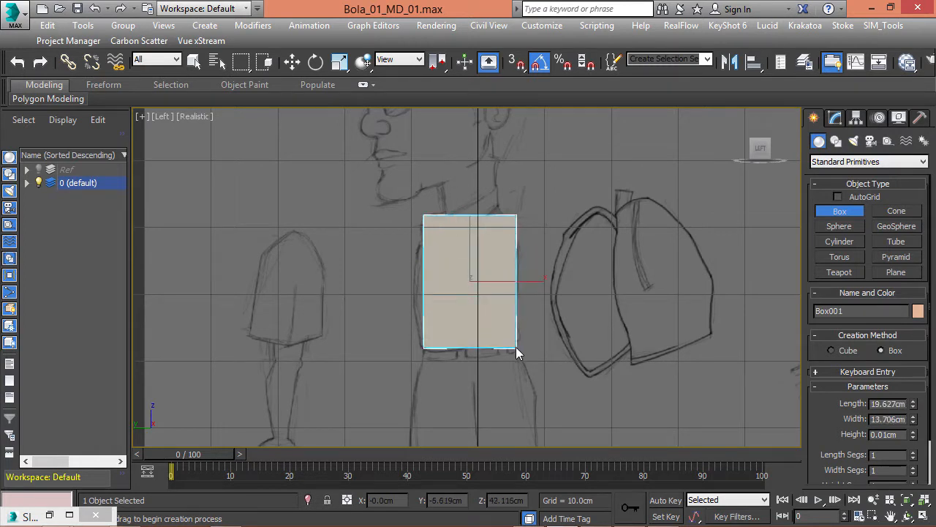
pyautogui.click(577, 230)
pyautogui.press('w')
# Maximize the Perspective viewport and turn on edged faces
pyautogui.hotkey('alt', 'w')
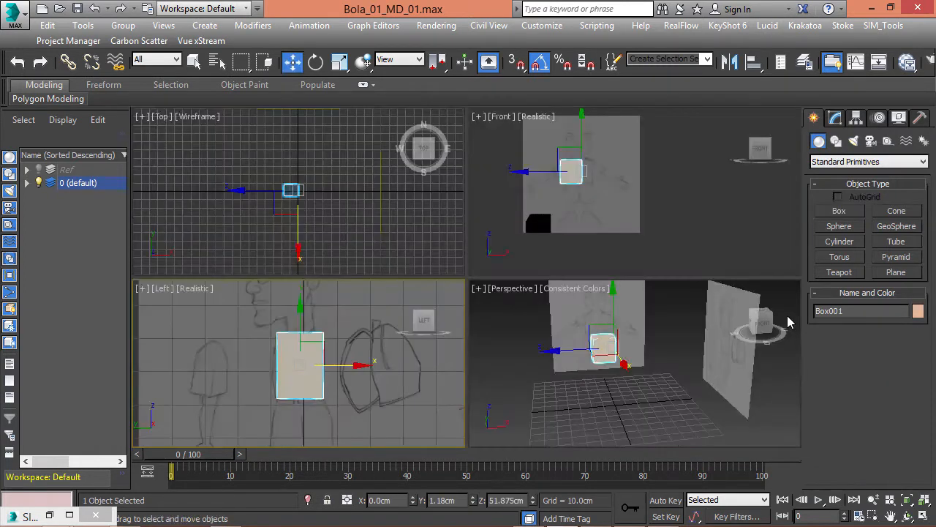
pyautogui.hotkey('alt', 'w')
pyautogui.keyDown('alt'); pyautogui.moveTo(580, 327); pyautogui.dragTo(446, 307, button='middle'); pyautogui.keyUp('alt')
pyautogui.press('F4')
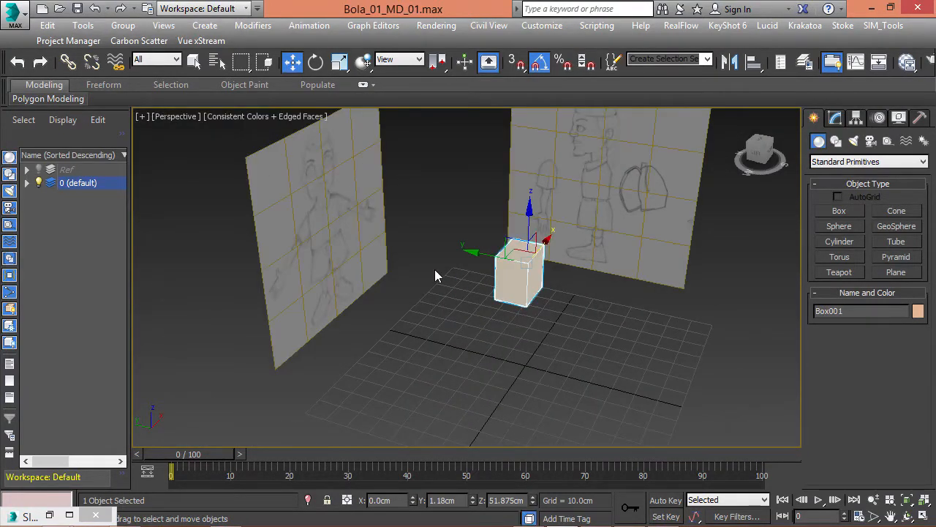
# Move the box along the Y axis to about 92 cm to compare it with the front sketch, and delete it
pyautogui.scroll(3, 543, 297)
pyautogui.moveTo(544, 298); pyautogui.dragTo(304, 250)
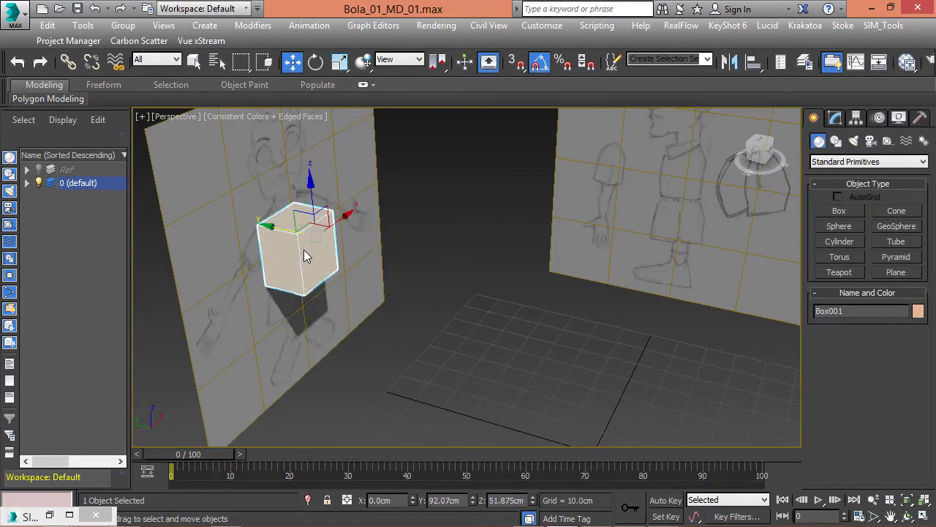
pyautogui.scroll(4, 337, 250)
pyautogui.moveTo(254, 229); pyautogui.dragTo(478, 320, button='middle')
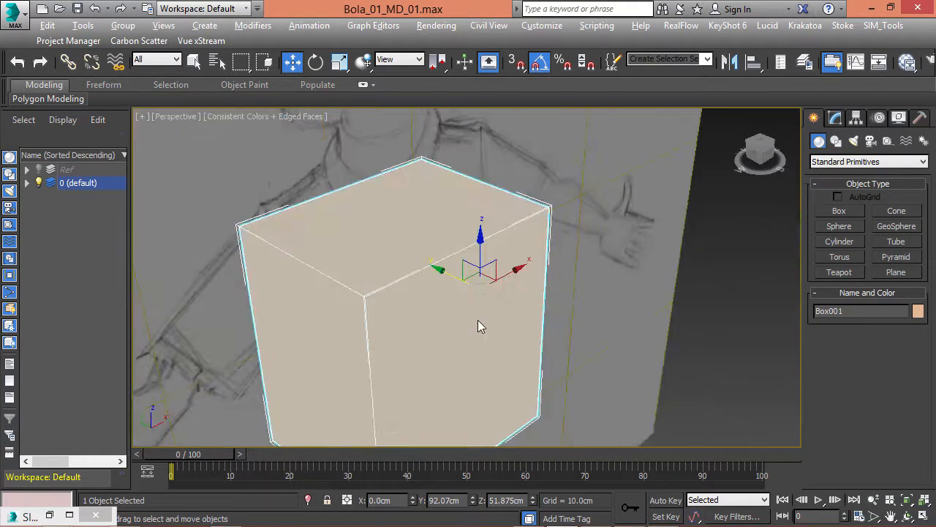
pyautogui.keyDown('alt'); pyautogui.moveTo(472, 373); pyautogui.dragTo(517, 388, button='middle'); pyautogui.keyUp('alt')
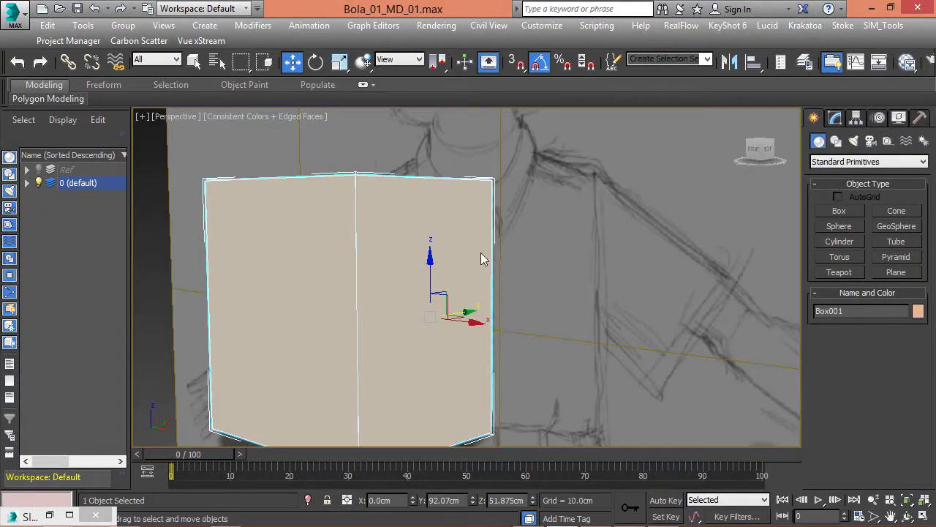
pyautogui.press('Delete')
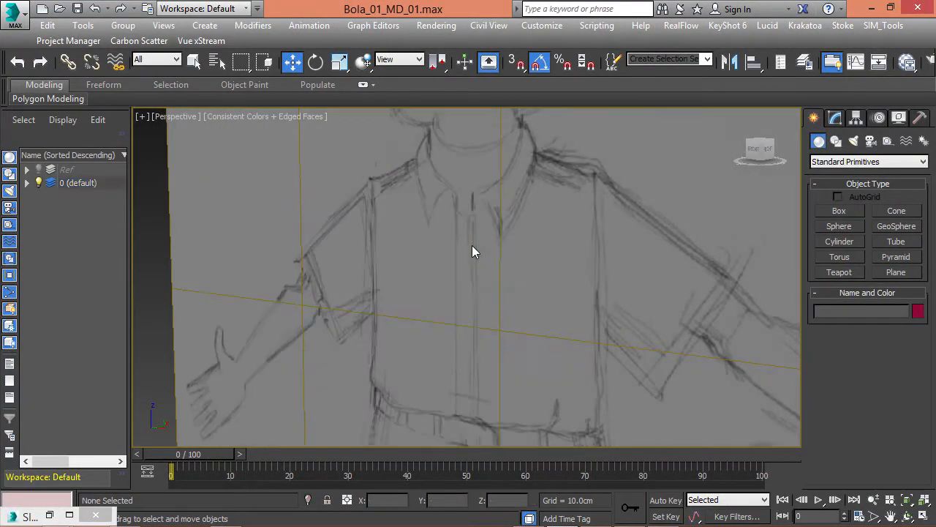
# Reduce the front-view plane's length and width segments to 1
pyautogui.scroll(-6, 358, 241)
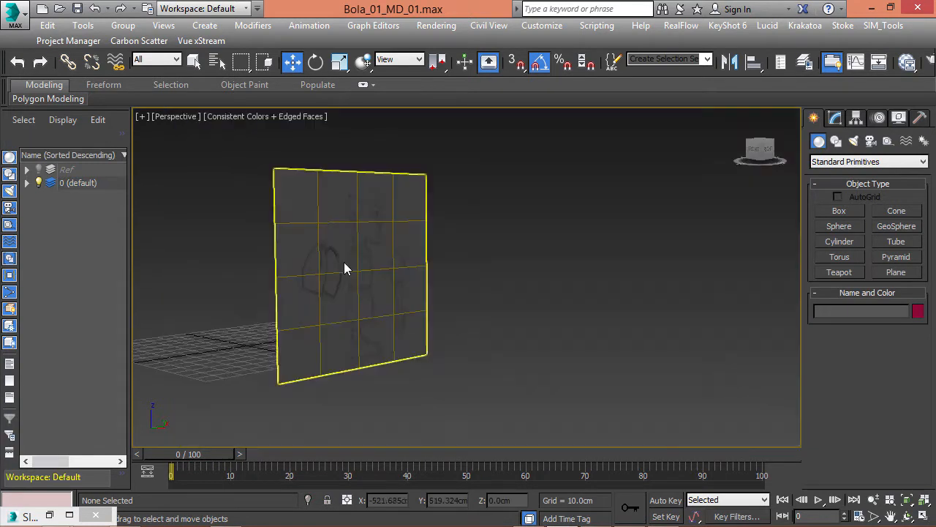
pyautogui.scroll(-3, 344, 262)
pyautogui.keyDown('alt'); pyautogui.moveTo(344, 262); pyautogui.dragTo(359, 329, button='middle'); pyautogui.keyUp('alt')
pyautogui.click(370, 293)
pyautogui.click(835, 118)
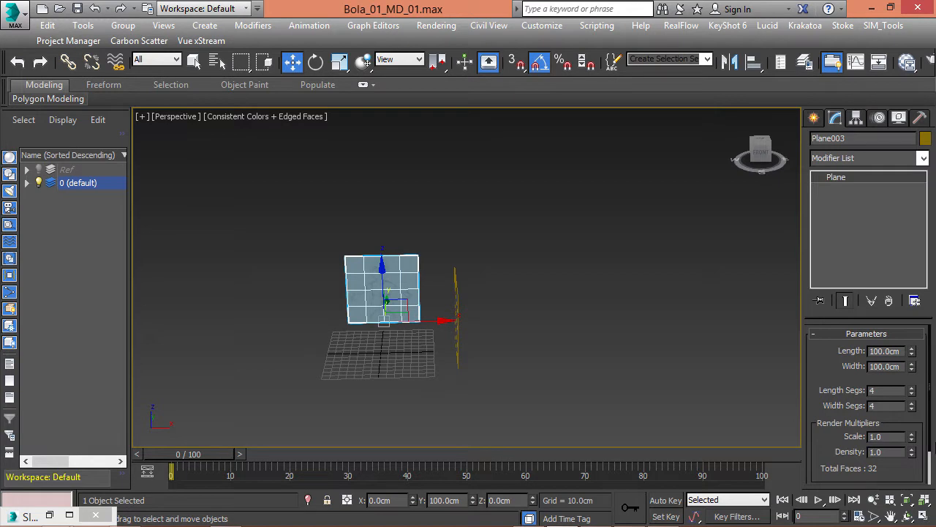
pyautogui.rightClick(912, 391)
pyautogui.rightClick(912, 407)
# Reduce the side-view plane's length and width segments to 1
pyautogui.moveTo(590, 400); pyautogui.dragTo(443, 316)
pyautogui.rightClick(912, 391)
pyautogui.rightClick(921, 408)
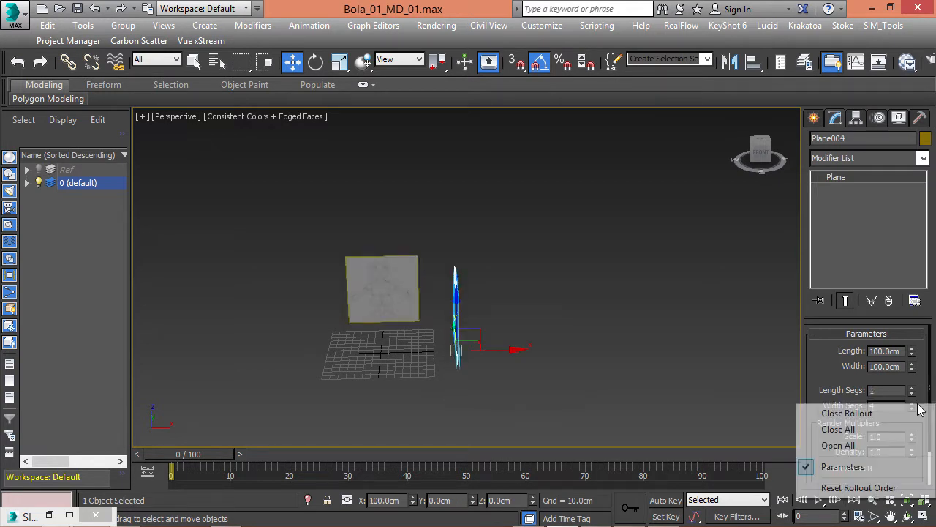
pyautogui.rightClick(913, 406)
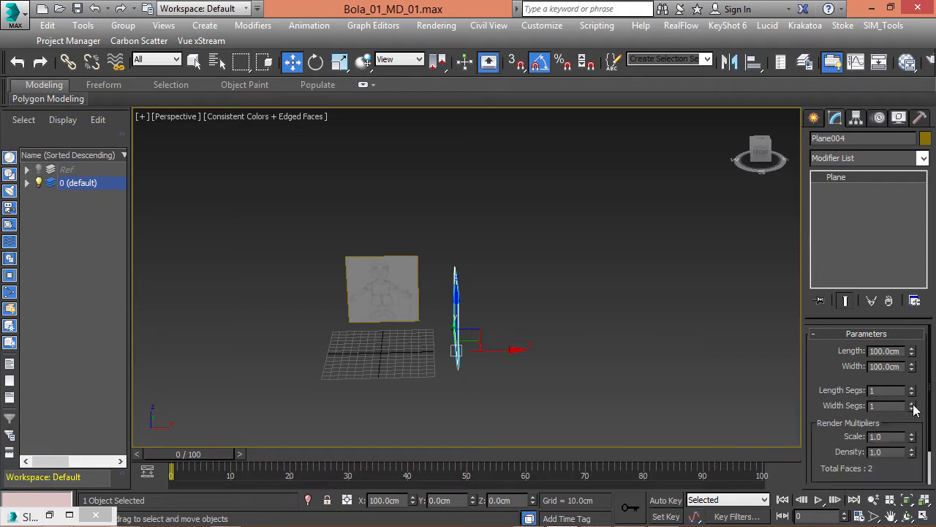
pyautogui.keyDown('alt'); pyautogui.moveTo(420, 376); pyautogui.dragTo(487, 400, button='middle'); pyautogui.keyUp('alt')
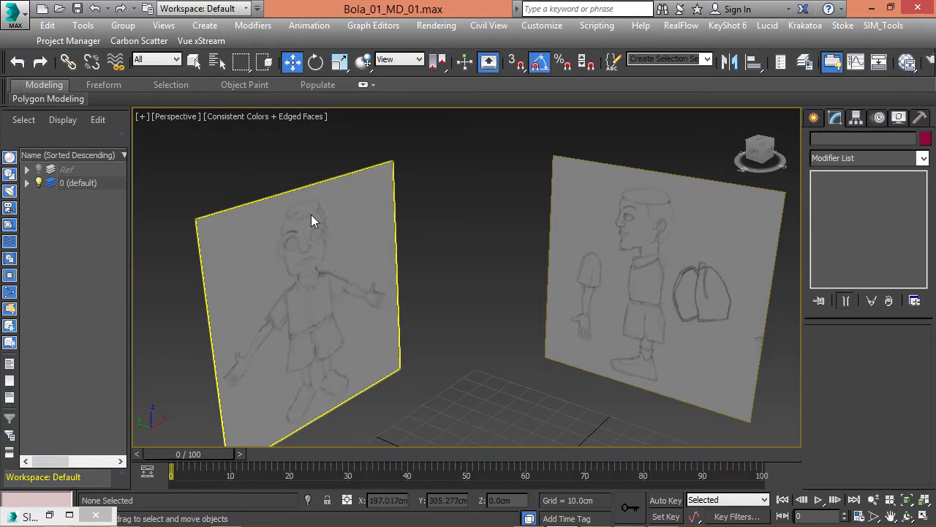
# Switch to Photoshop, open the recent file Bola_CharacterSketch.psd and collapse the Brush Presets panel
pyautogui.moveTo(617, 500)
pyautogui.click(662, 516)
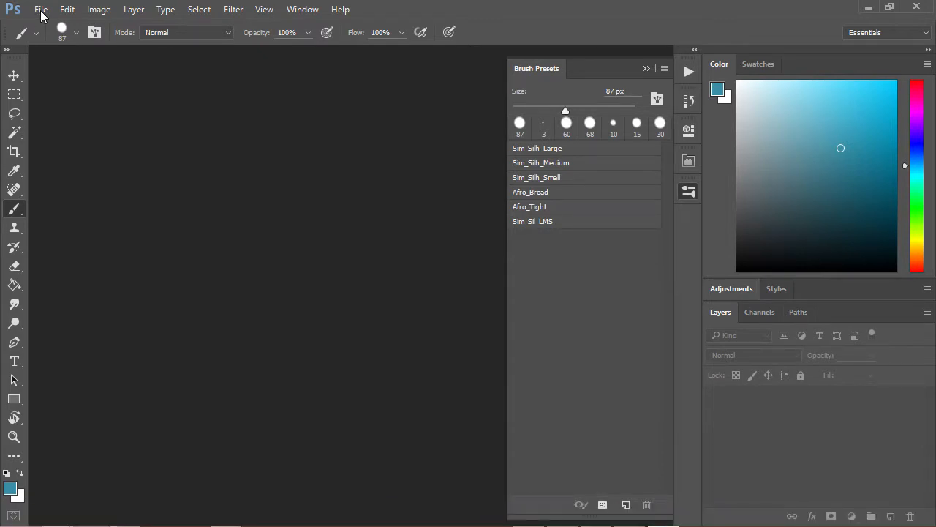
pyautogui.click(41, 11)
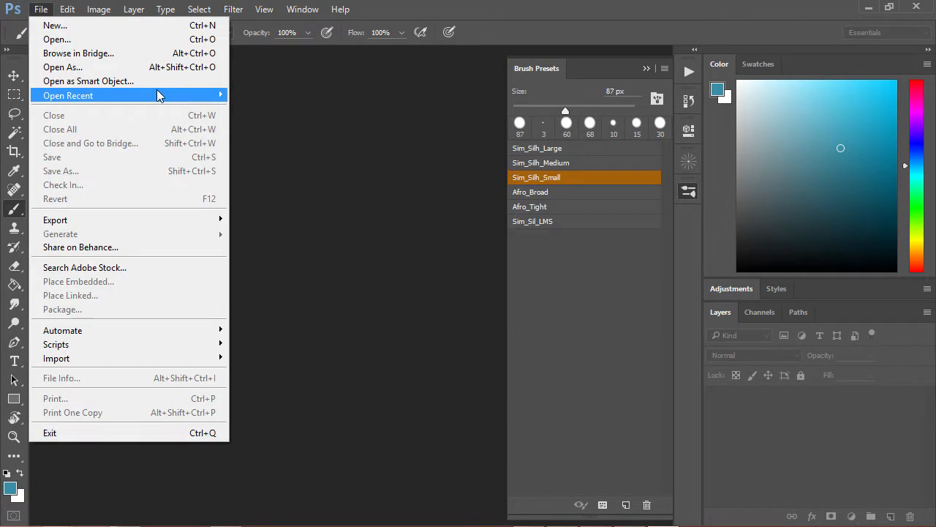
pyautogui.moveTo(204, 95)
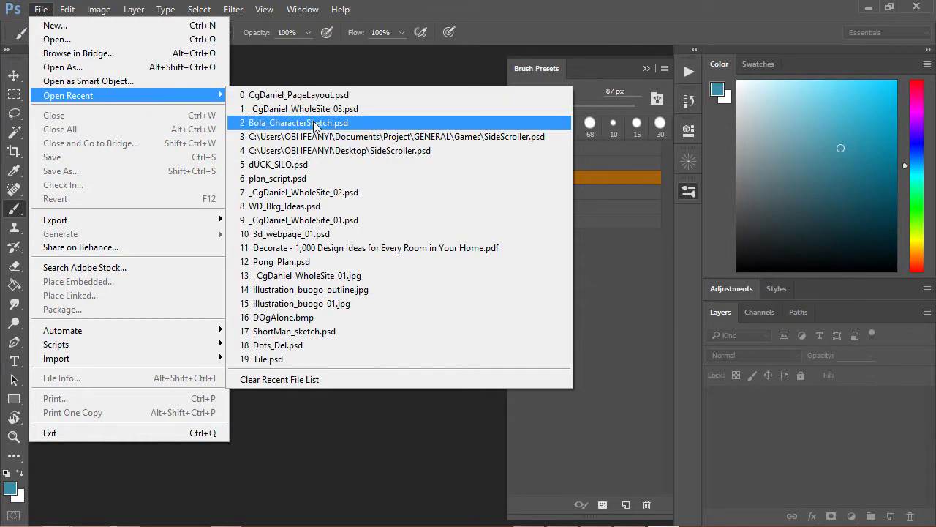
pyautogui.click(315, 126)
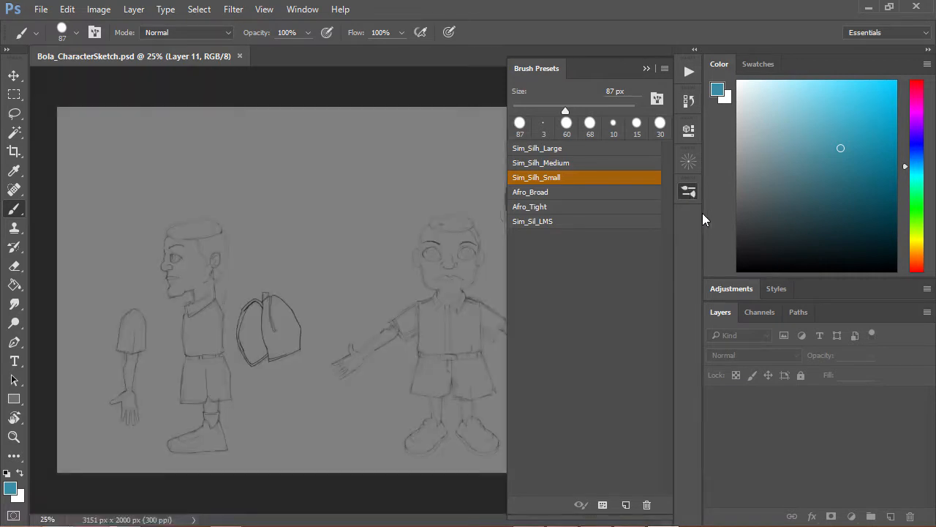
pyautogui.click(689, 195)
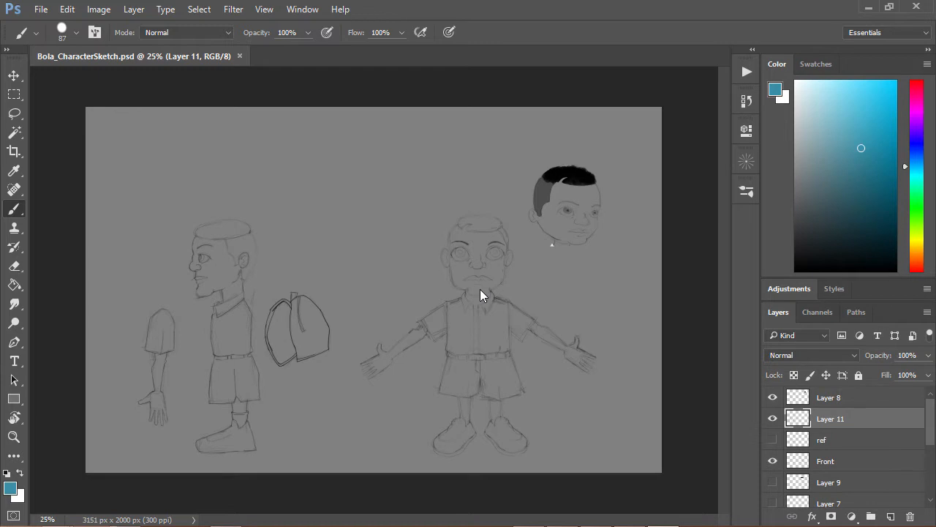
# Hide the Front layer so the front-view character sketch is off in the drawing
pyautogui.press('z')
pyautogui.moveTo(484, 269); pyautogui.dragTo(510, 272)
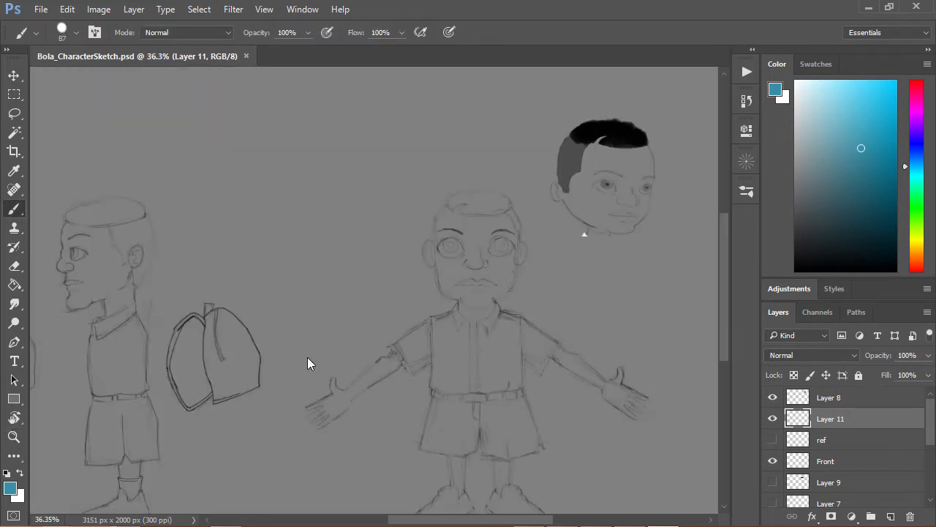
pyautogui.moveTo(307, 357); pyautogui.dragTo(474, 241)
pyautogui.moveTo(931, 414); pyautogui.dragTo(917, 460)
pyautogui.moveTo(581, 203); pyautogui.dragTo(418, 275)
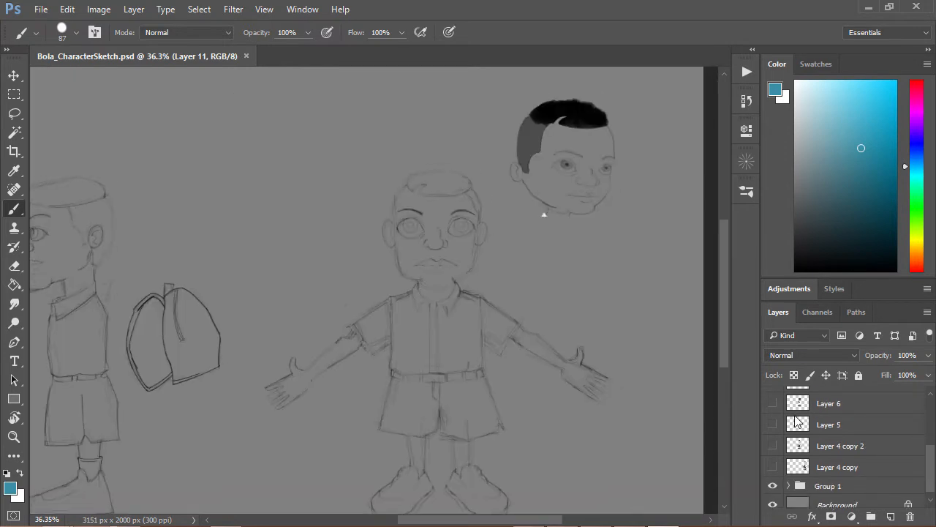
pyautogui.click(773, 467)
pyautogui.click(773, 467)
pyautogui.scroll(2, 779, 465)
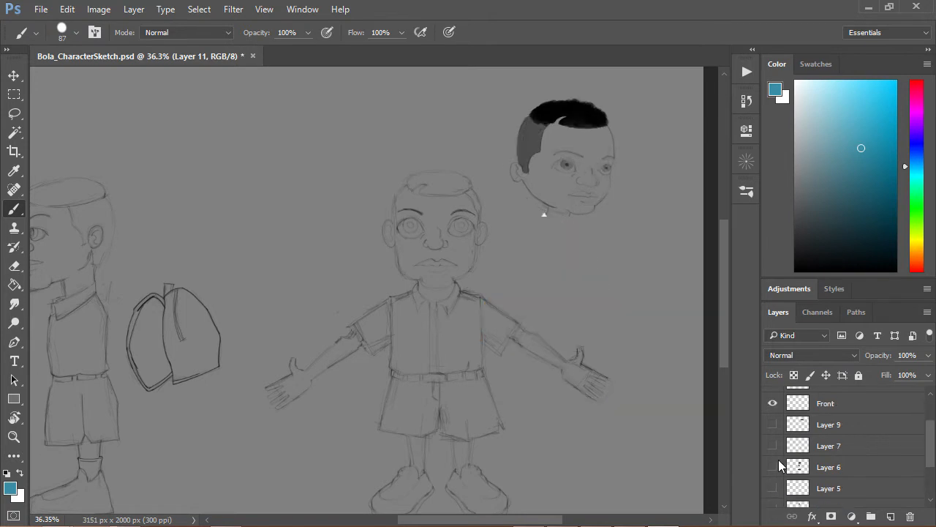
pyautogui.scroll(1, 778, 460)
pyautogui.click(773, 423)
# Show Layer 4 copy with the coloured, dressed character, and hide Layer 8
pyautogui.scroll(-3, 775, 453)
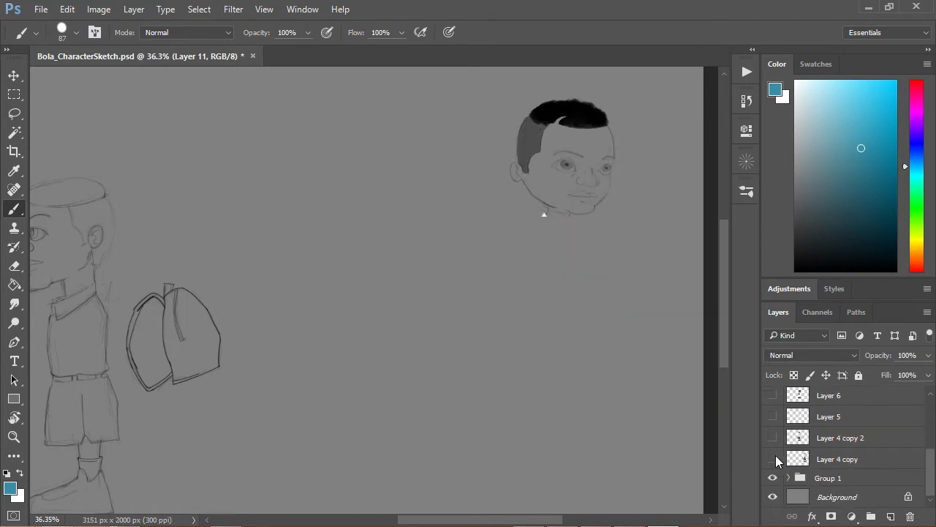
pyautogui.click(773, 458)
pyautogui.scroll(2, 777, 460)
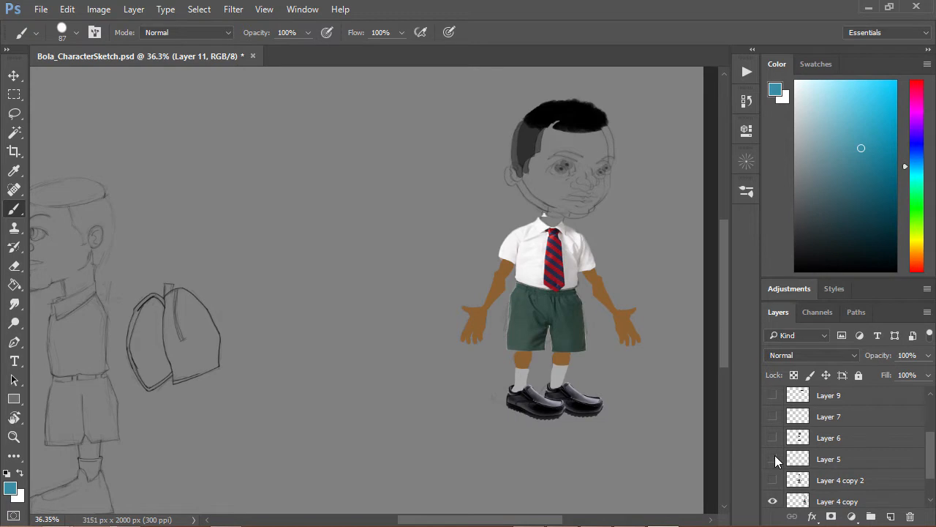
pyautogui.scroll(3, 775, 450)
pyautogui.click(772, 395)
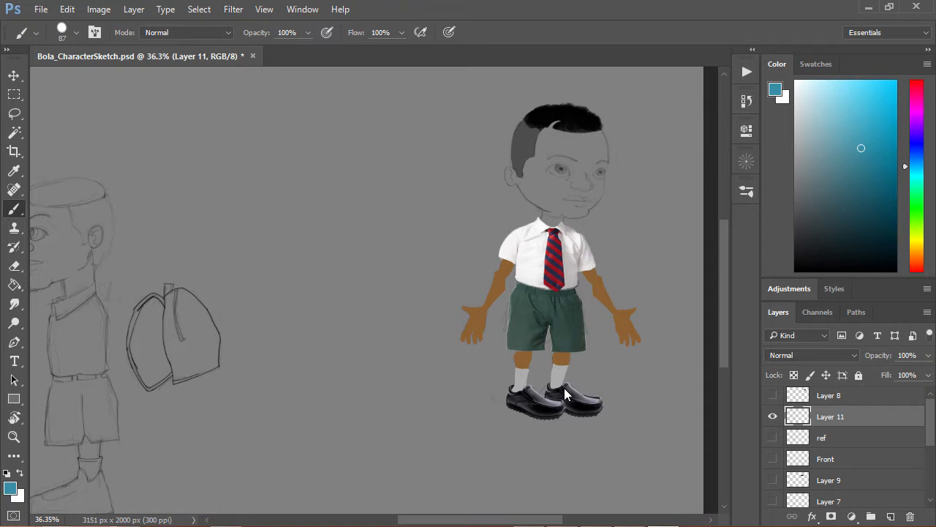
# Examine the coloured character up close, and switch back to 3ds Max
pyautogui.keyDown('ctrl'); pyautogui.moveTo(482, 402); pyautogui.dragTo(513, 401); pyautogui.keyUp('ctrl')
pyautogui.moveTo(581, 181); pyautogui.dragTo(485, 285)
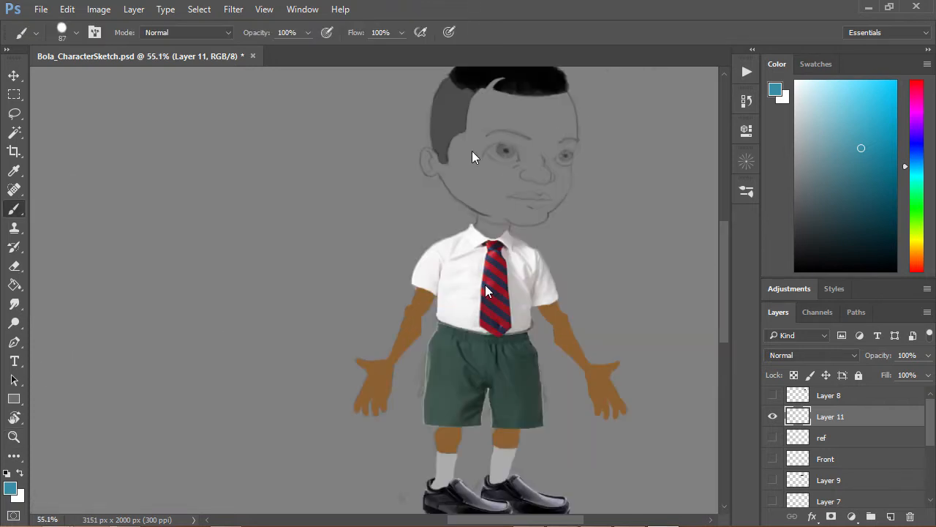
pyautogui.click(867, 8)
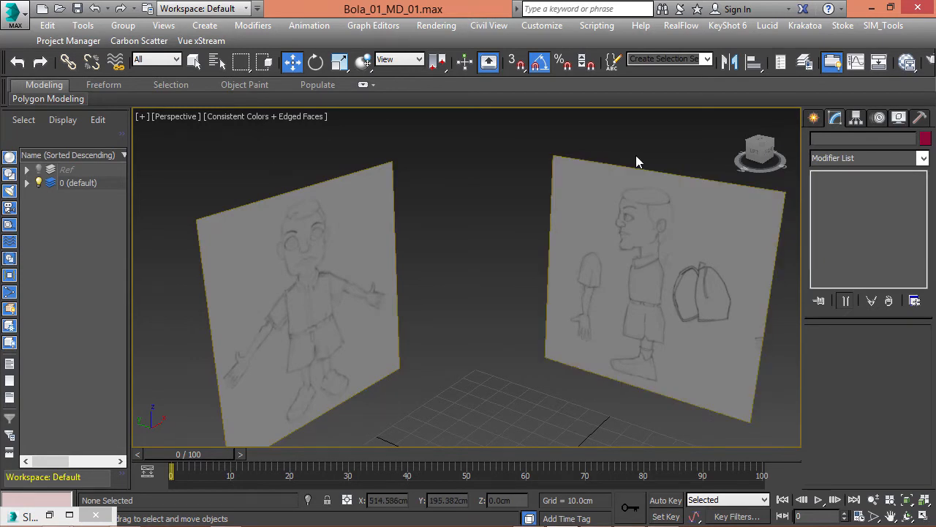
# Create a box about 20 cm long, 24 cm wide and 26 cm high near the grid's centre
pyautogui.click(814, 118)
pyautogui.click(836, 214)
pyautogui.moveTo(471, 428); pyautogui.dragTo(505, 278, button='middle')
pyautogui.moveTo(563, 261); pyautogui.dragTo(580, 294)
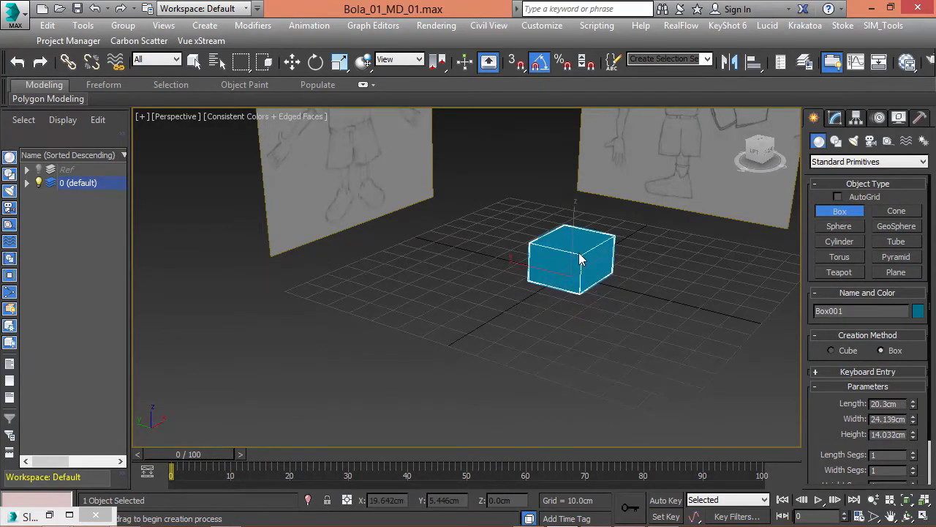
pyautogui.click(643, 219)
# Hide the grid in the Left view and raise the box to about 40 cm over the torso of the side sketch
pyautogui.press('w')
pyautogui.hotkey('alt', 'w')
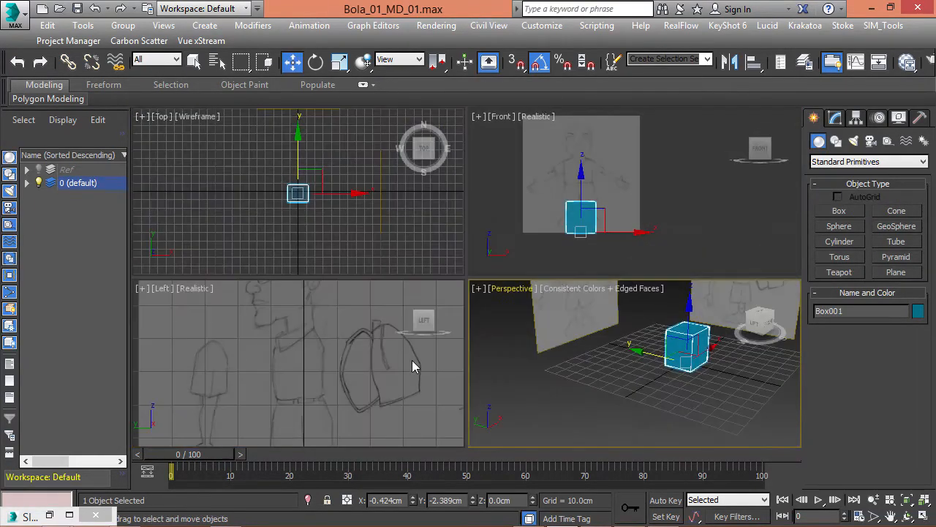
pyautogui.hotkey('alt', 'w')
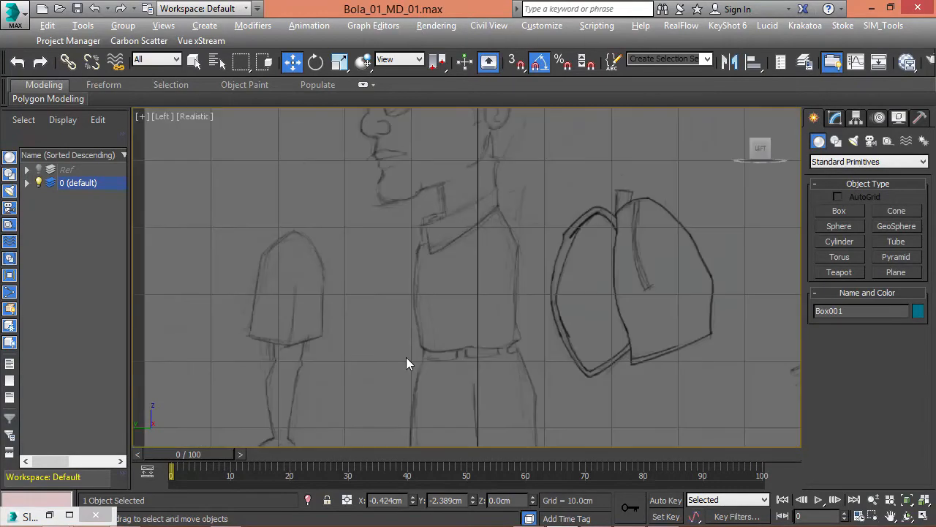
pyautogui.scroll(-2, 406, 357)
pyautogui.moveTo(406, 357); pyautogui.dragTo(393, 323, button='middle')
pyautogui.moveTo(457, 395); pyautogui.dragTo(467, 303, button='middle')
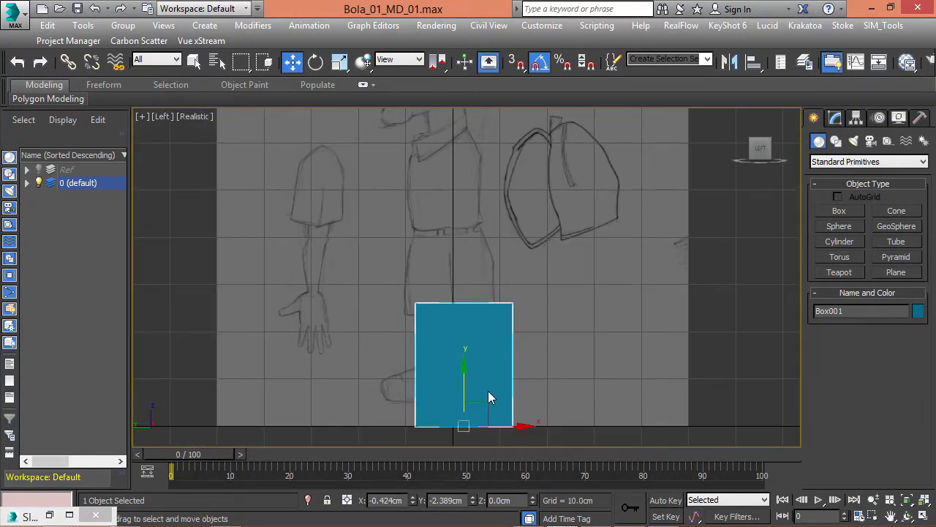
pyautogui.press('g')
pyautogui.moveTo(491, 414); pyautogui.dragTo(489, 232)
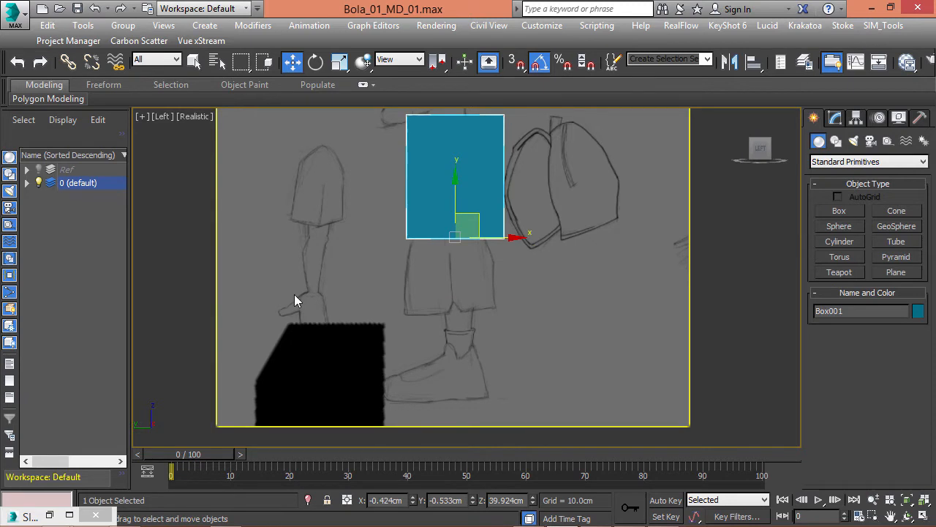
# Set the Left view's shading to Consistent Colors and turn off its Shadows and Ambient Occlusion
pyautogui.click(193, 117)
pyautogui.click(236, 165)
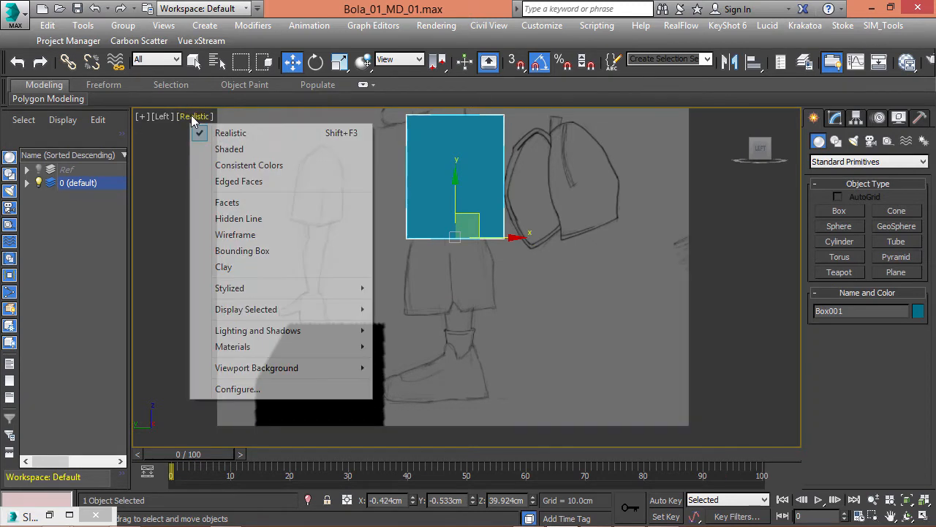
pyautogui.click(198, 117)
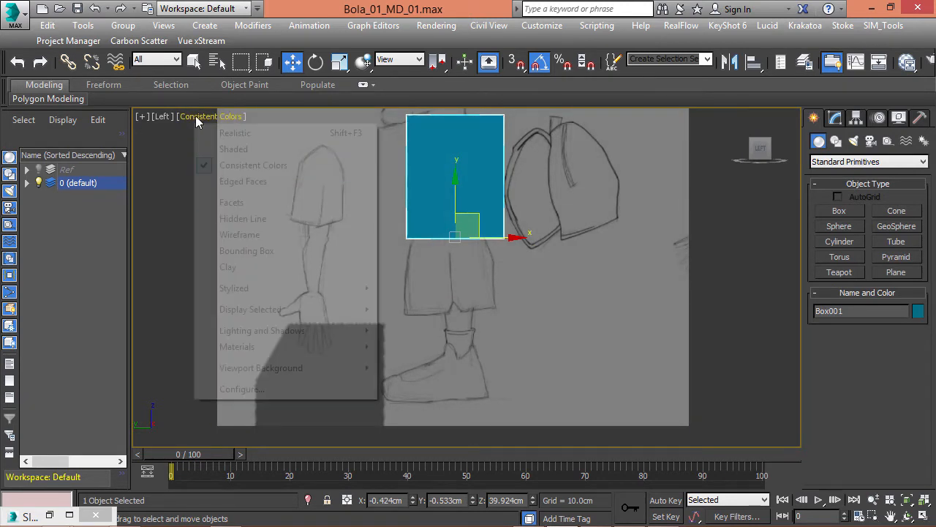
pyautogui.moveTo(252, 340)
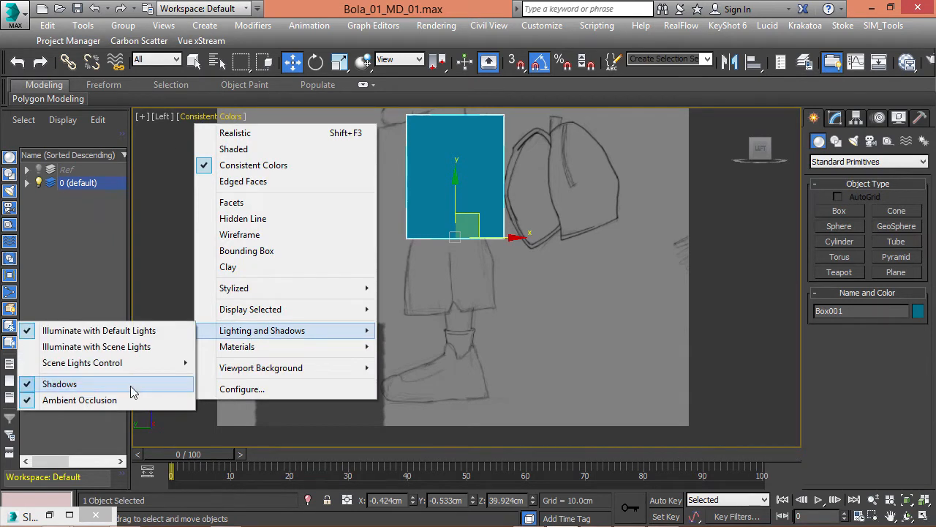
pyautogui.click(131, 385)
pyautogui.click(199, 116)
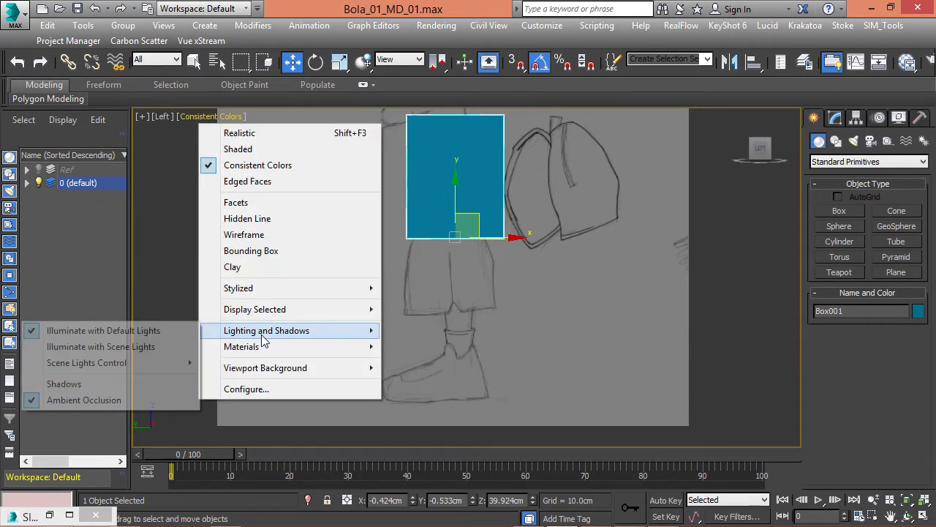
pyautogui.click(129, 399)
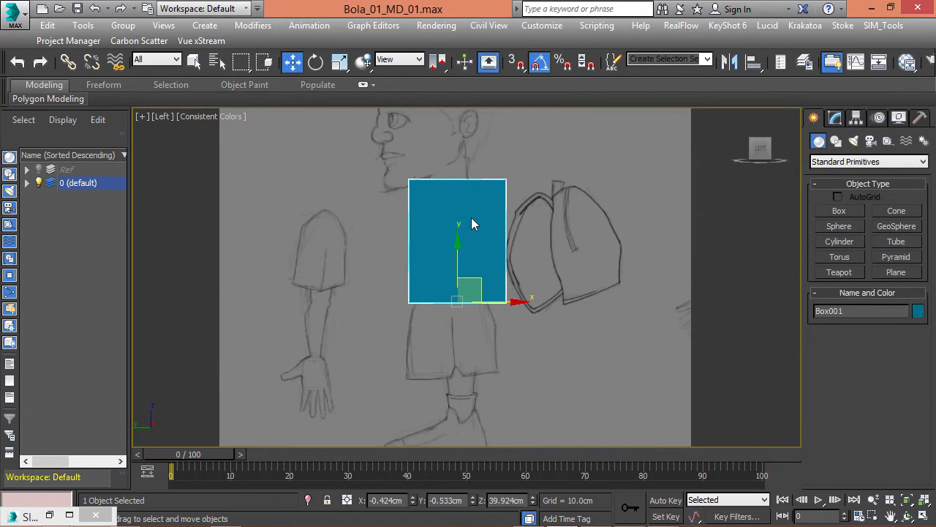
# Make the box see-through over the side sketch's torso and bring up its parameters for modification
pyautogui.moveTo(479, 216); pyautogui.dragTo(501, 213, button='middle')
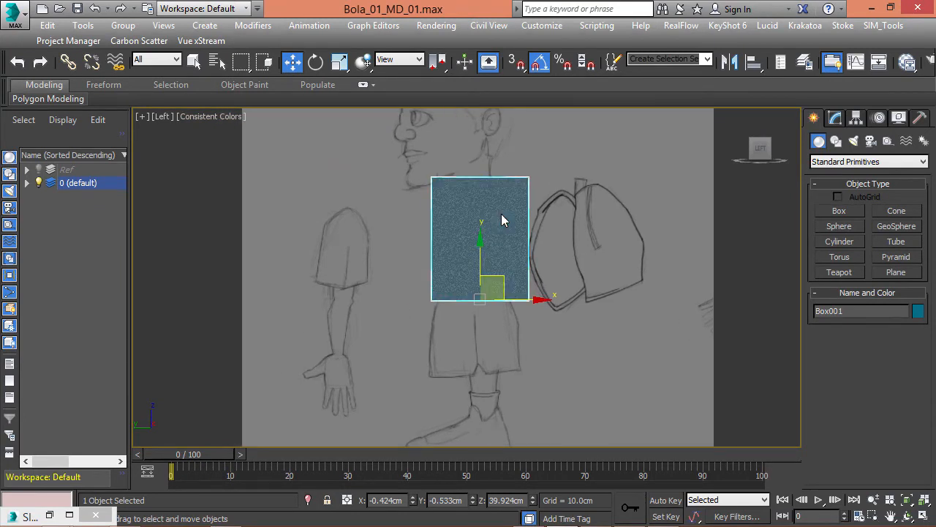
pyautogui.scroll(5, 501, 214)
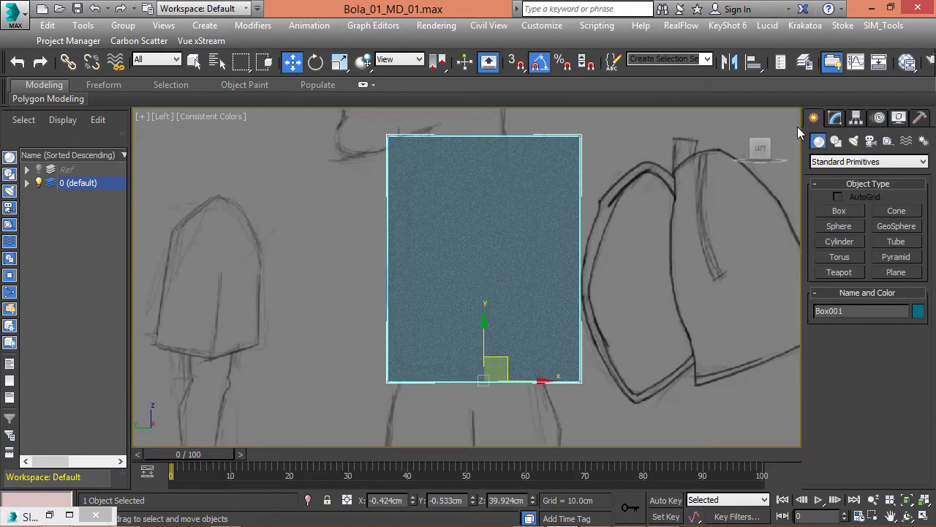
pyautogui.click(835, 118)
pyautogui.hotkey('alt', 'x')
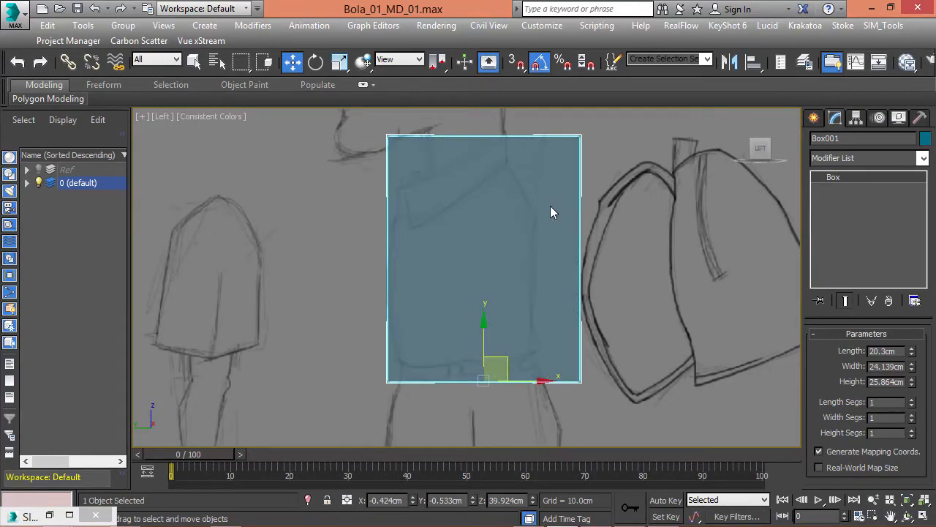
# Maximize the Perspective view and check the box's placement against both reference planes
pyautogui.hotkey('alt', 'w')
pyautogui.rightClick(662, 291)
pyautogui.hotkey('alt', 'w')
pyautogui.scroll(-3, 667, 269)
pyautogui.moveTo(668, 269); pyautogui.dragTo(605, 281, button='middle')
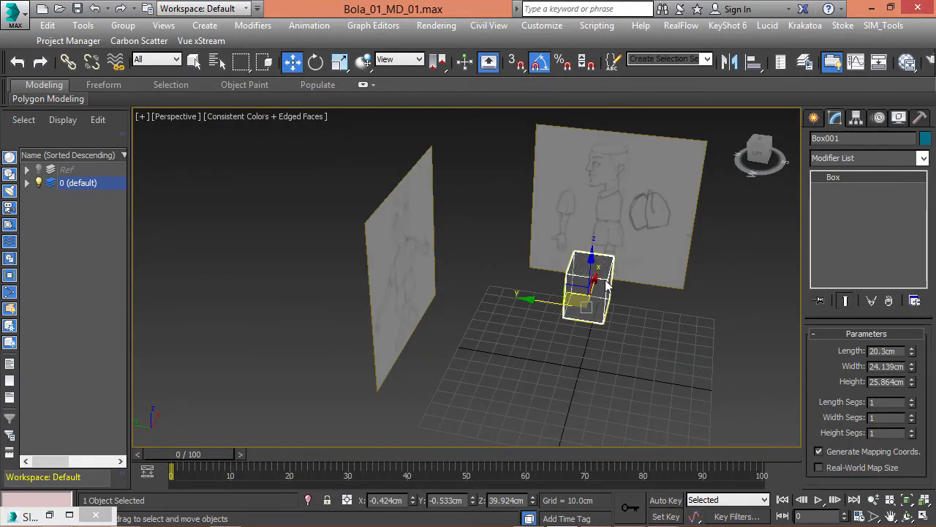
pyautogui.keyDown('alt'); pyautogui.moveTo(605, 281); pyautogui.dragTo(574, 252, button='middle'); pyautogui.keyUp('alt')
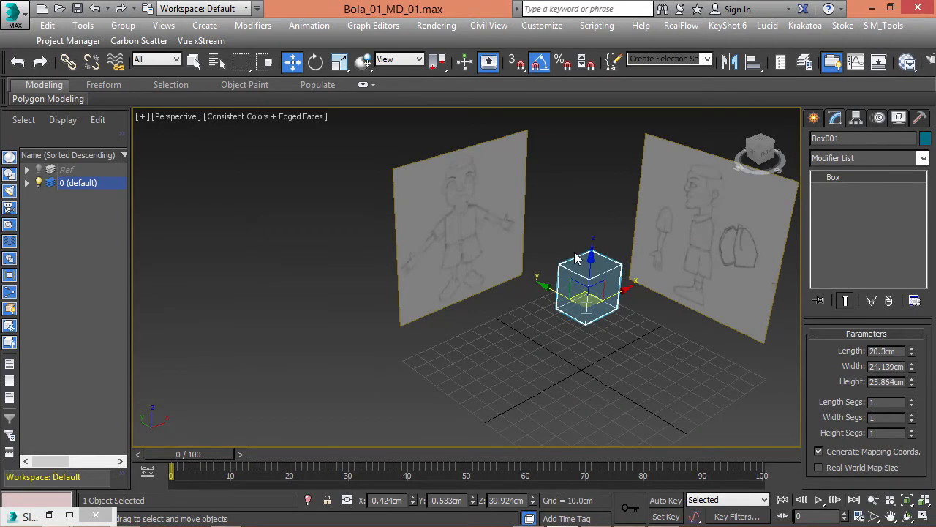